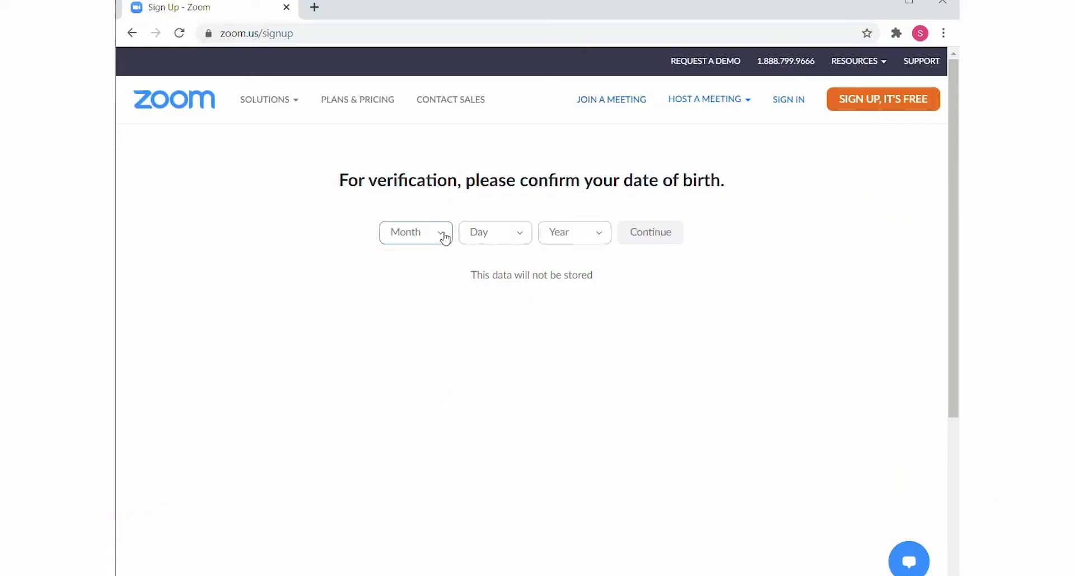
Pick Jan and a birth day in the signup birth date dropdowns, then open the year list.
click(444, 235)
click(417, 265)
click(526, 238)
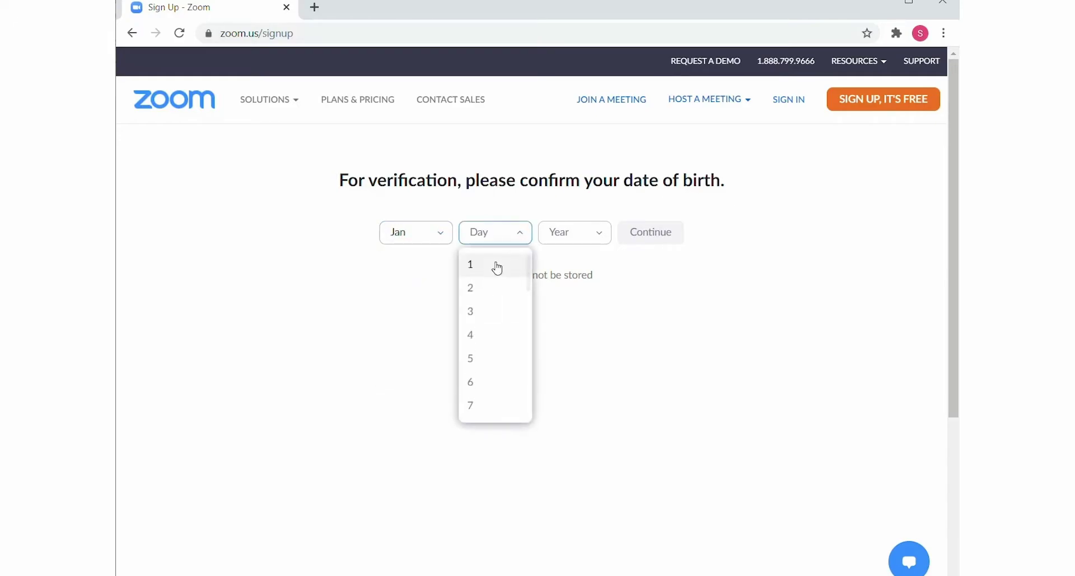
click(497, 287)
click(600, 234)
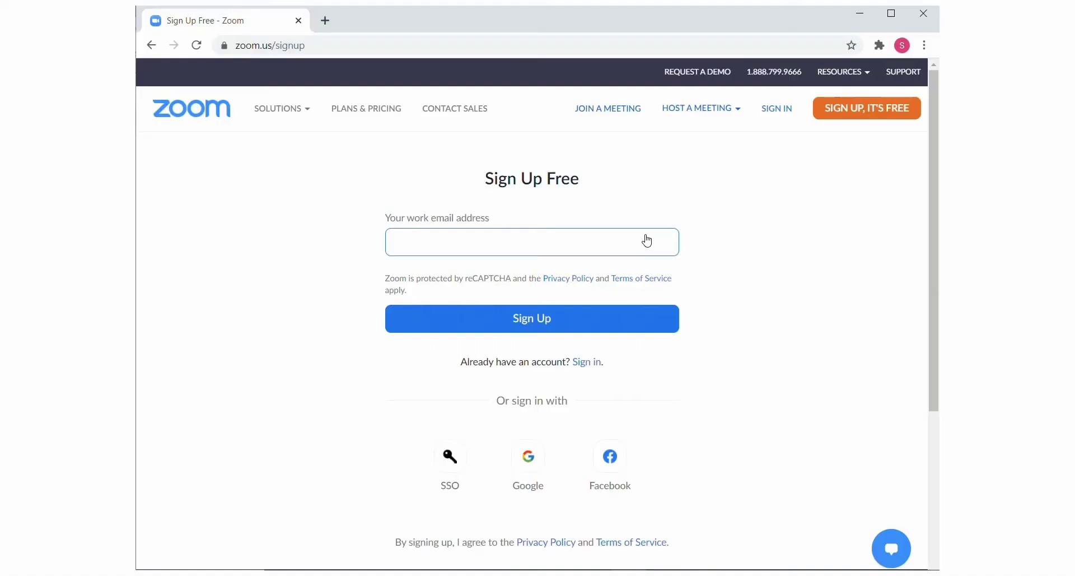
Enter the work email address, then open the Zoom activation email in Yahoo Mail.
click(643, 237)
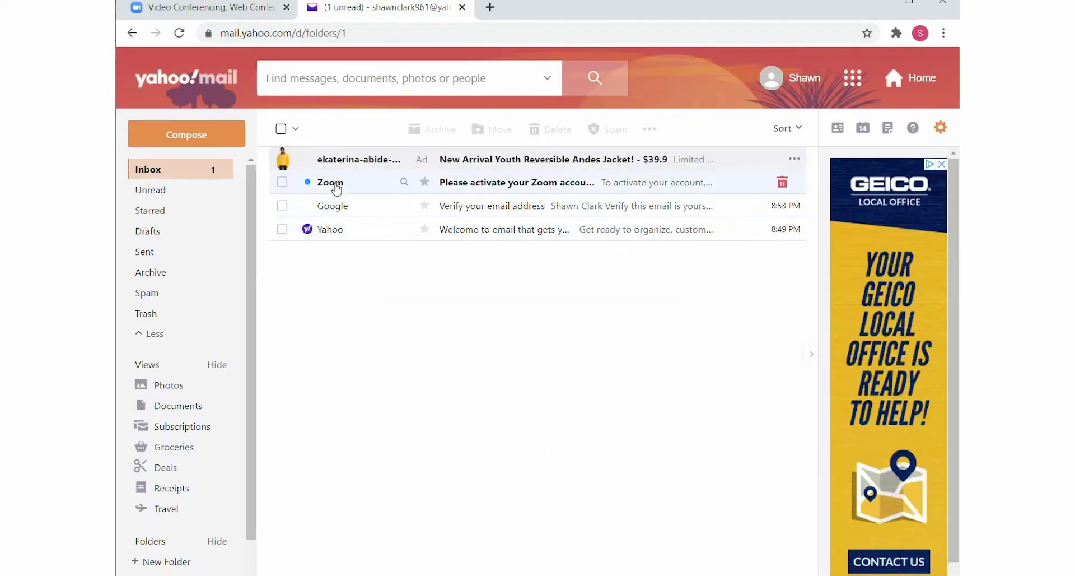
click(336, 185)
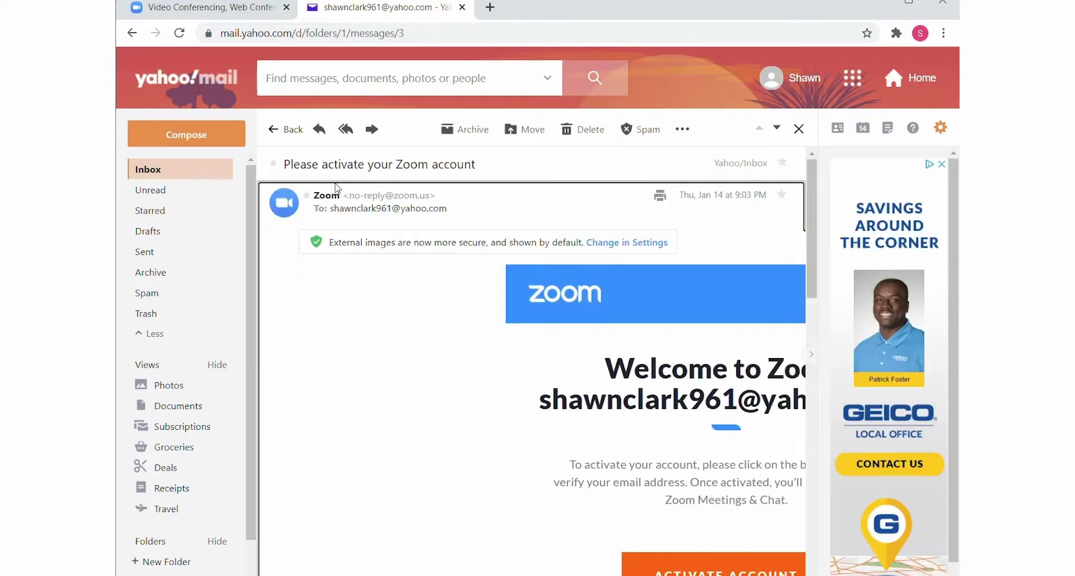
scroll(748, 485, down, 2)
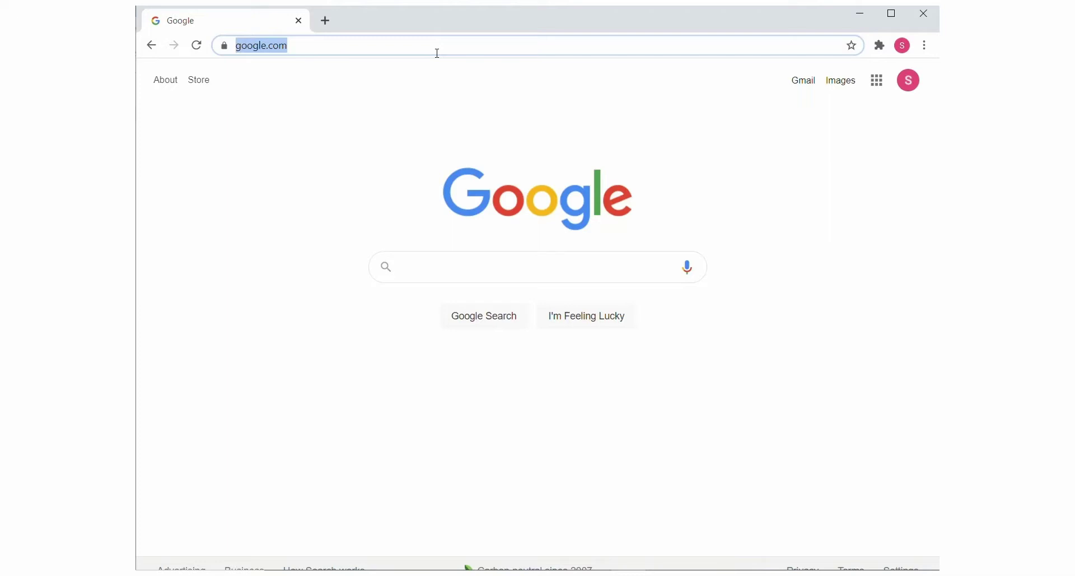
Load zoom.us from Chrome's address bar.
text(zoom.)
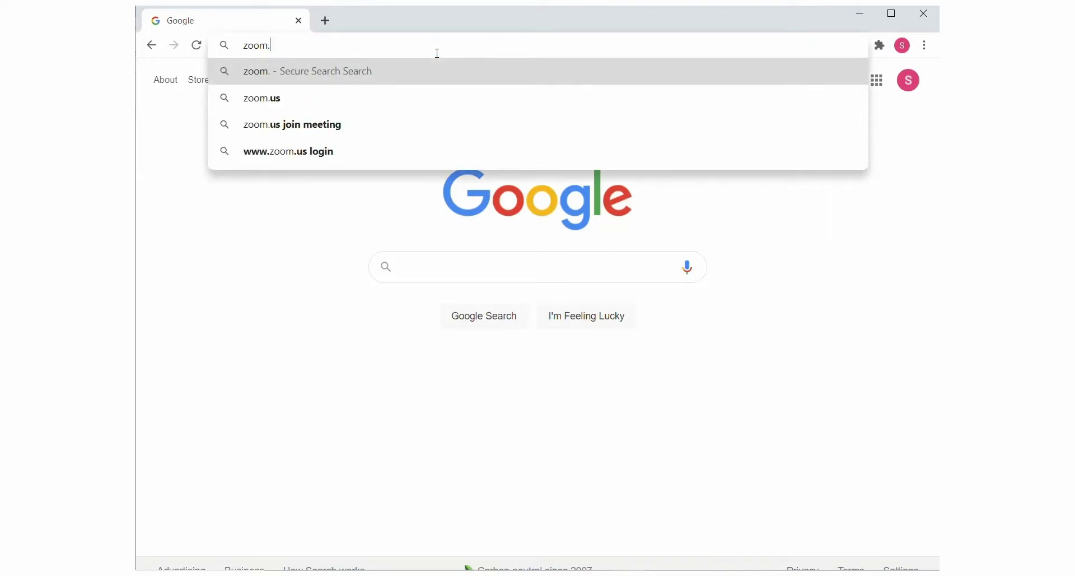
text(us)
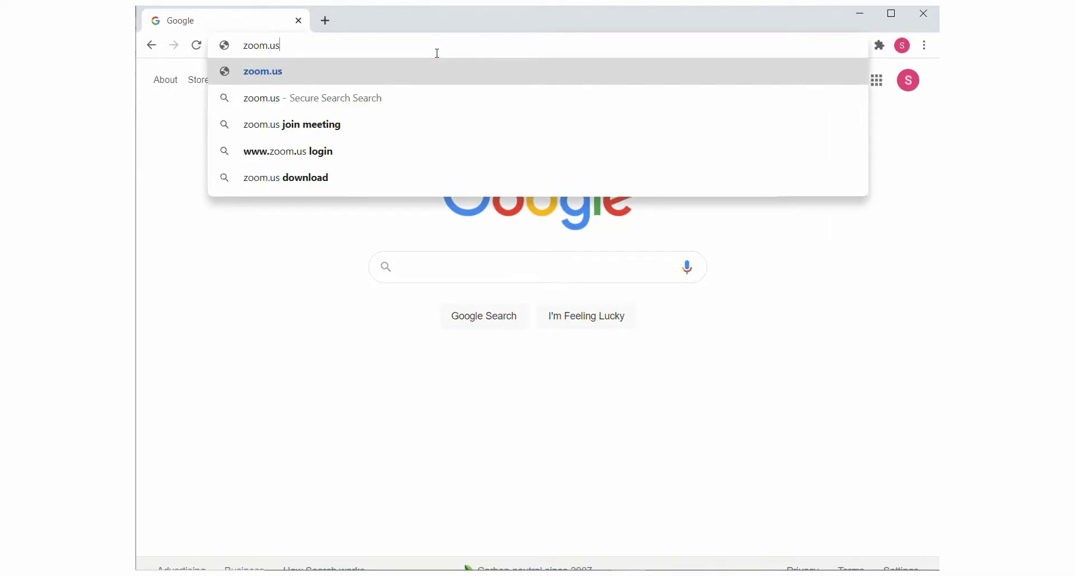
key(Return)
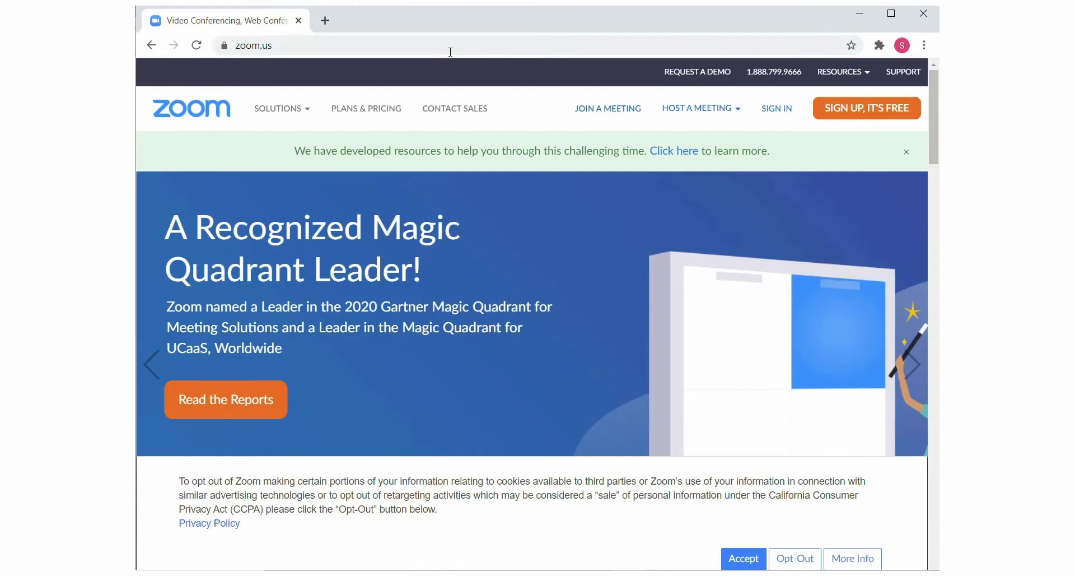
Start the free signup, confirm birth date Jan 1, 1999, and type the work email address.
click(875, 116)
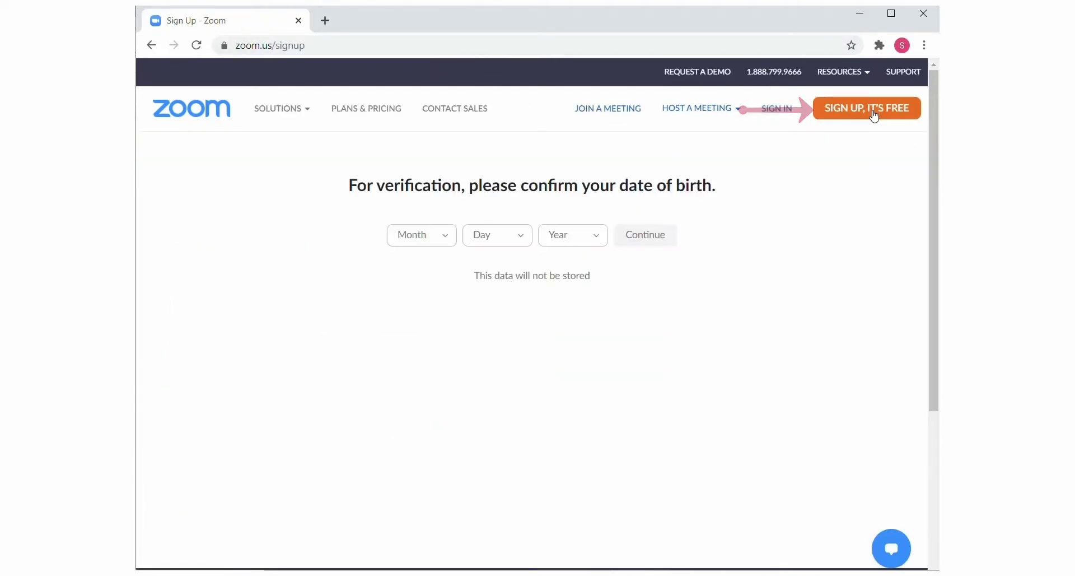
click(446, 237)
click(421, 265)
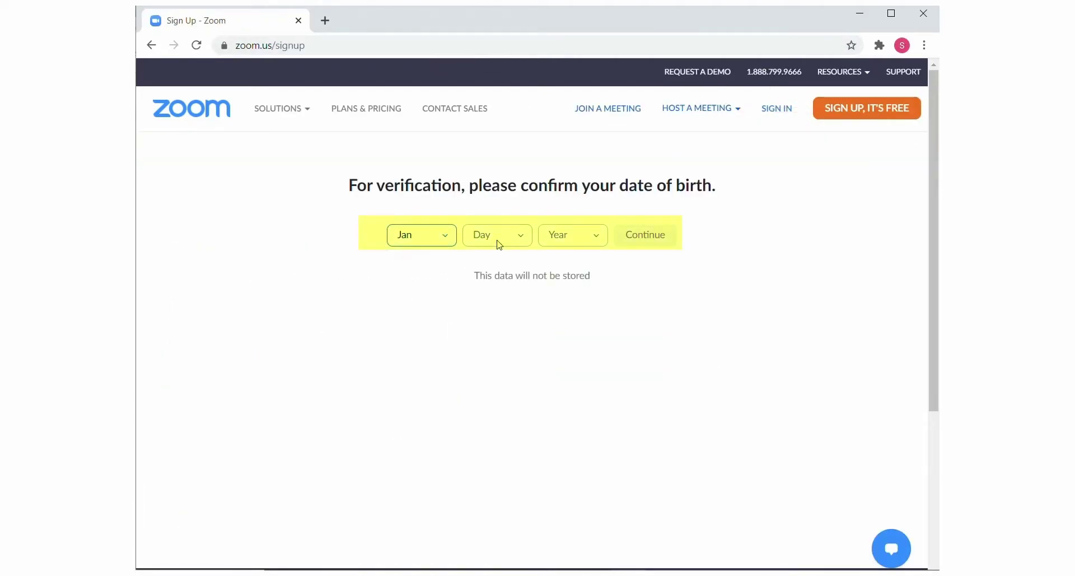
click(512, 240)
click(497, 266)
click(599, 241)
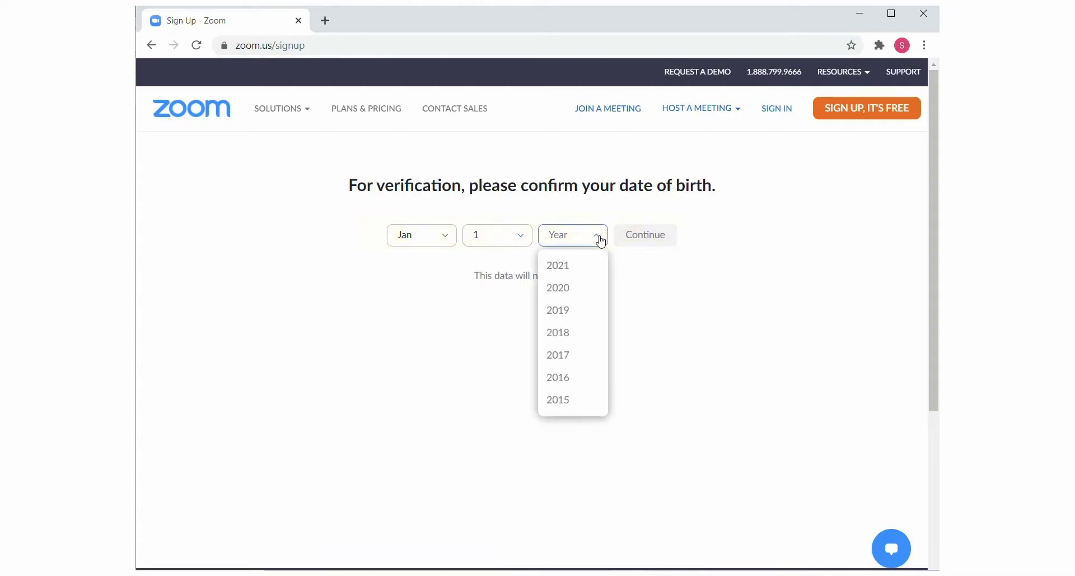
scroll(579, 311, down, 7)
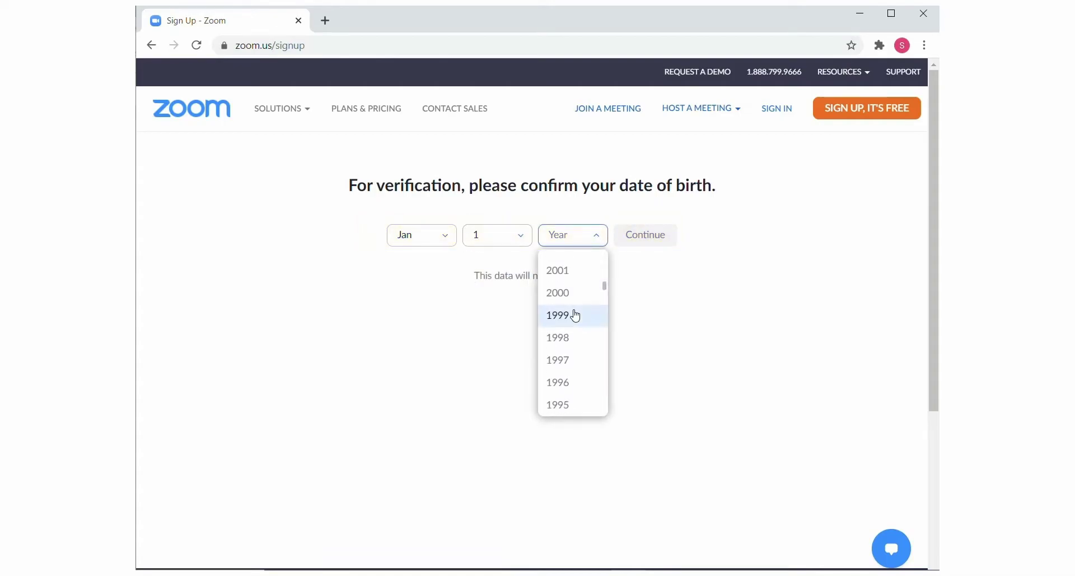
click(577, 316)
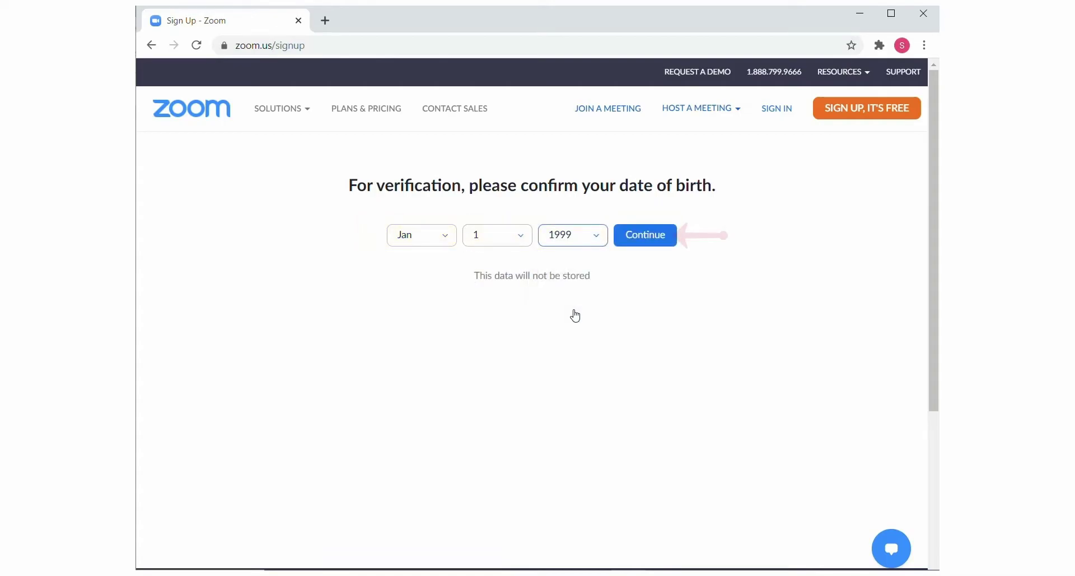
click(648, 239)
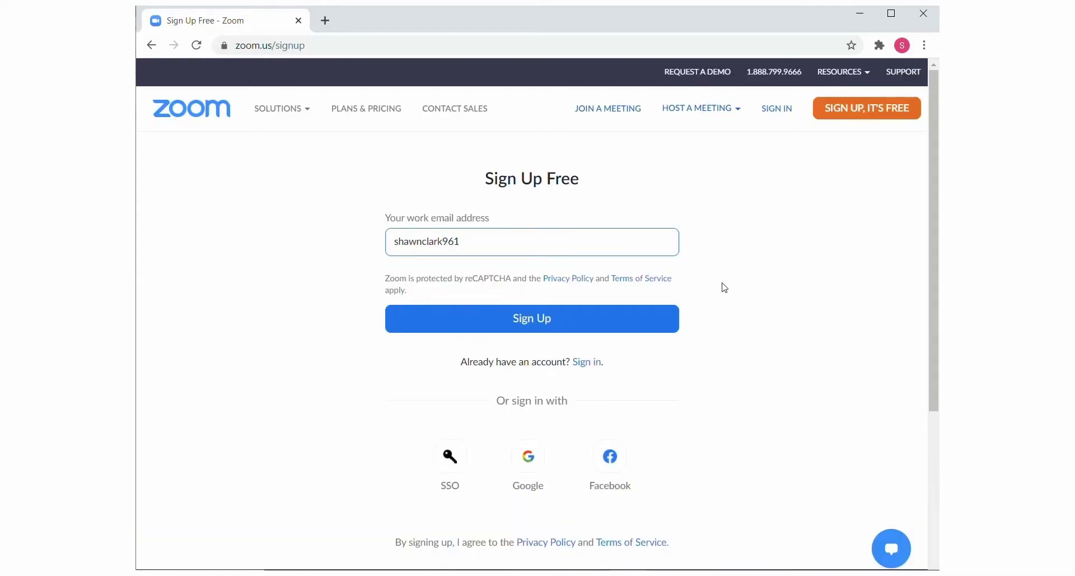
Submit the signup email and select the palm tree images in the reCAPTCHA.
click(540, 319)
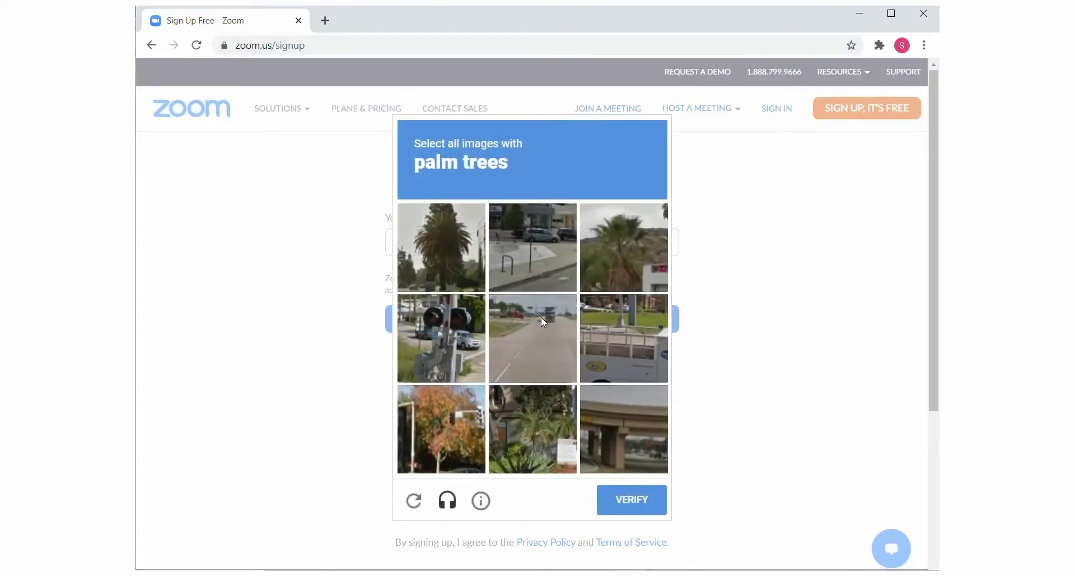
click(453, 264)
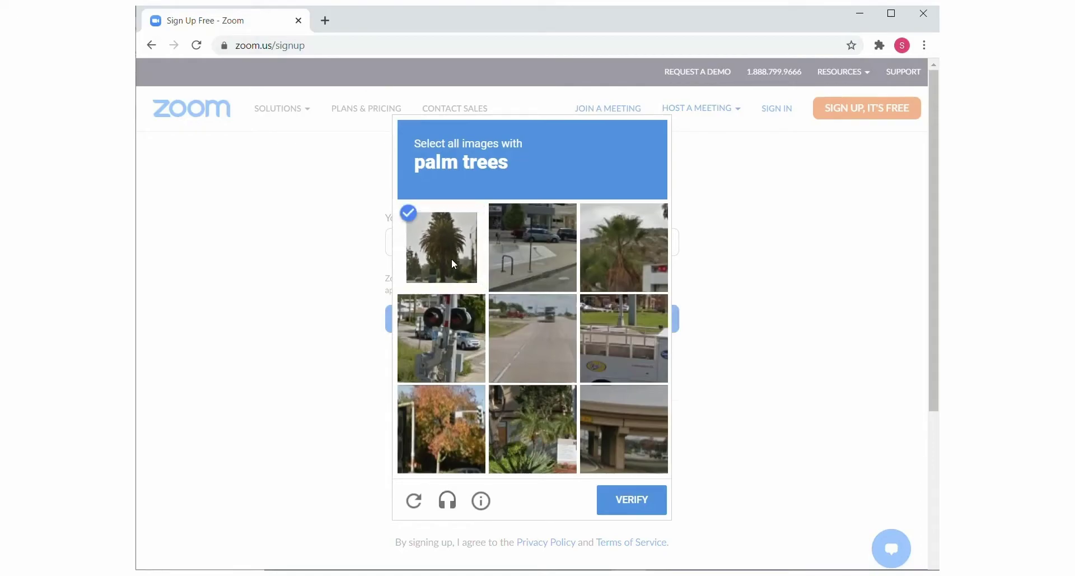
click(628, 260)
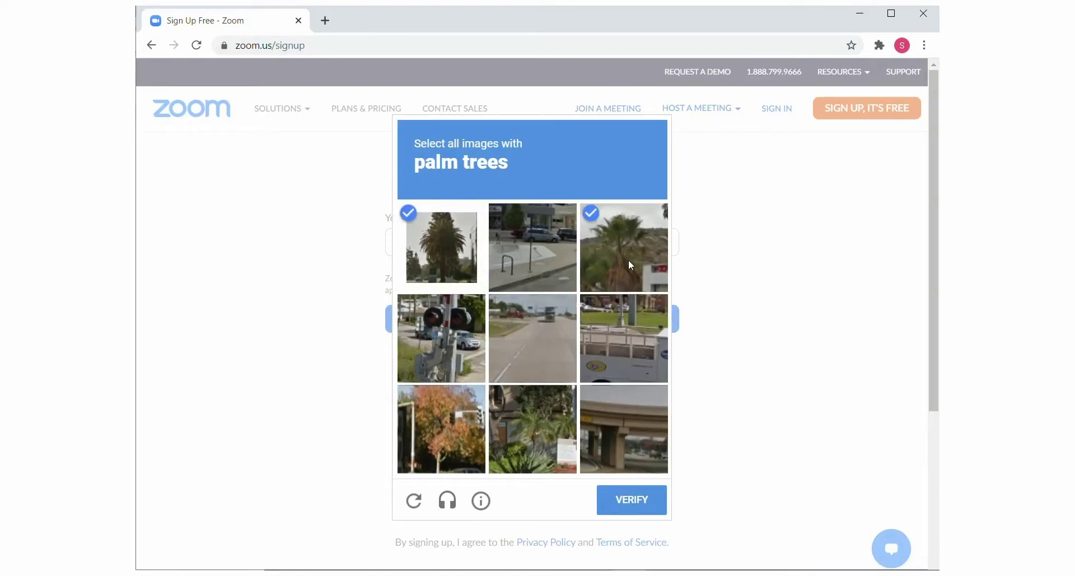
click(535, 423)
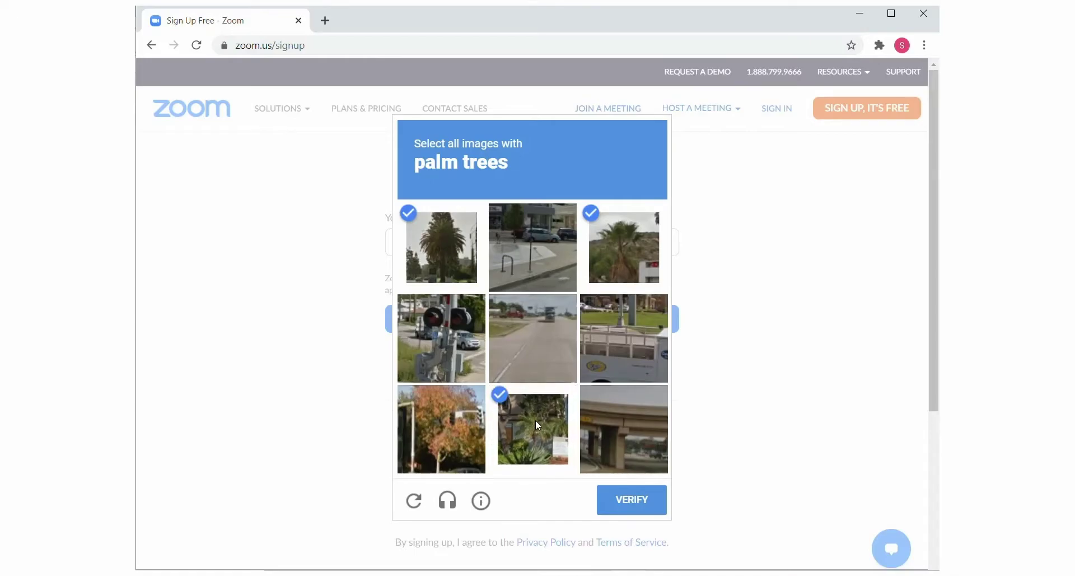
click(472, 356)
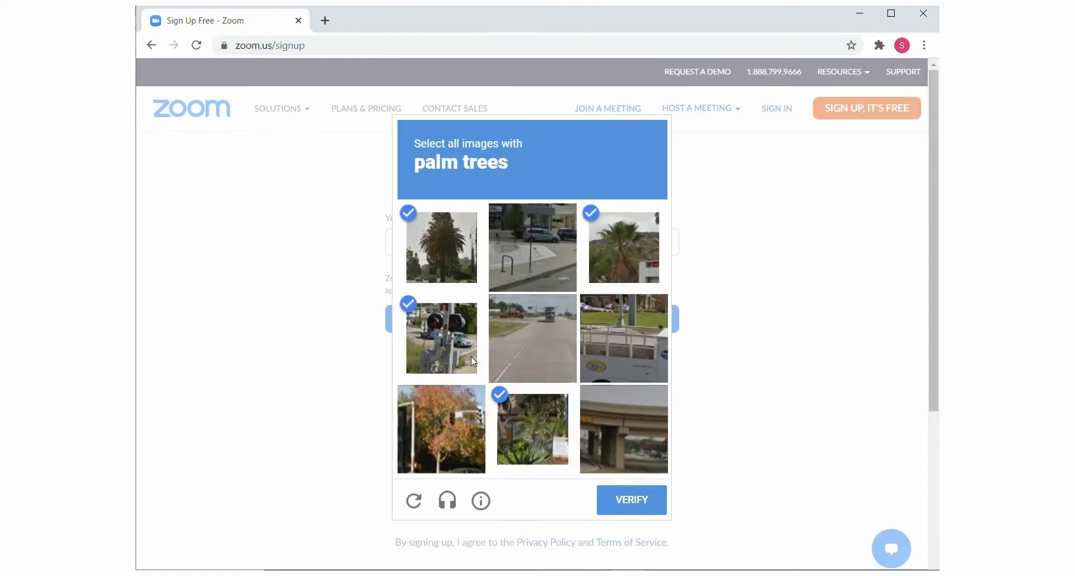
click(633, 500)
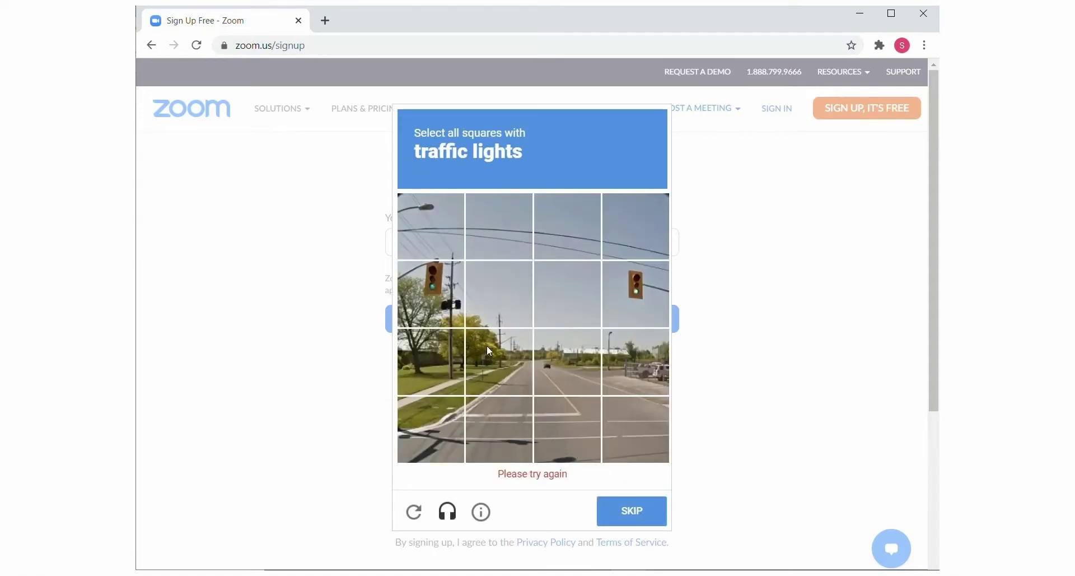
Select the two traffic light squares and verify the reCAPTCHA challenge.
click(431, 282)
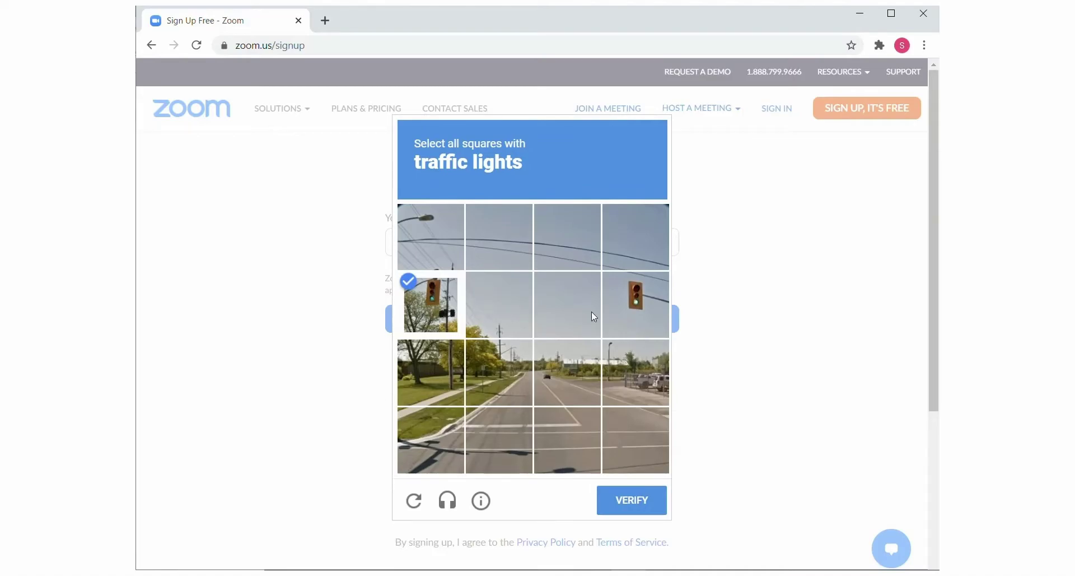
click(629, 305)
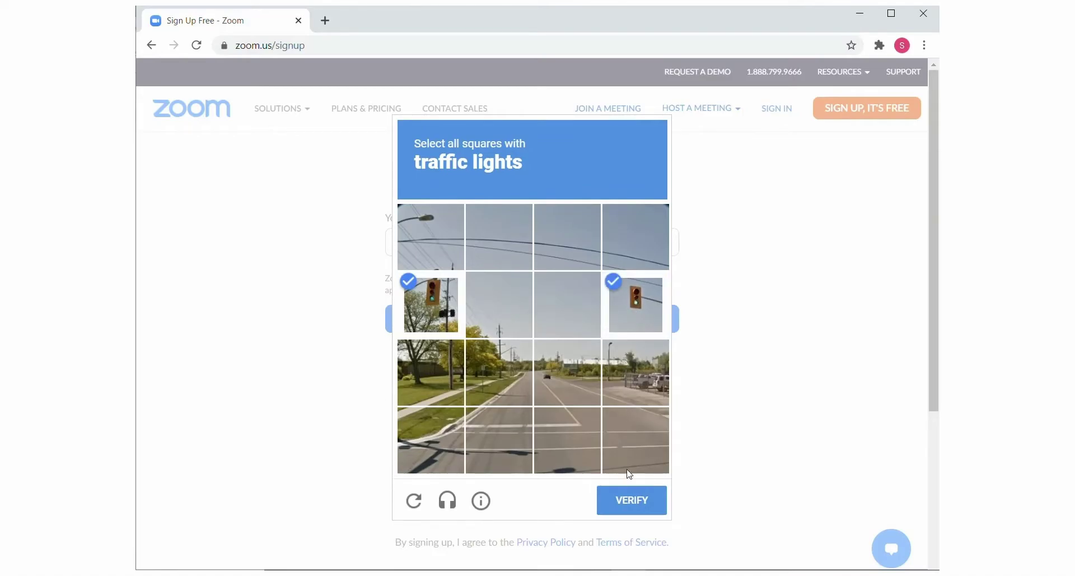
click(636, 503)
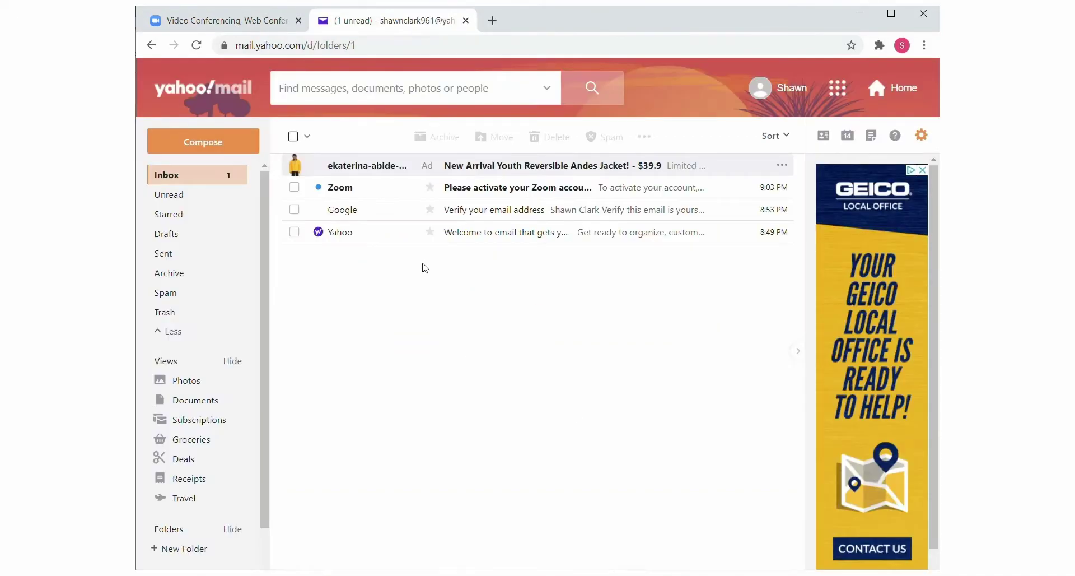
Open Zoom's activation email in Yahoo Mail and follow its ACTIVATE ACCOUNT link.
click(345, 191)
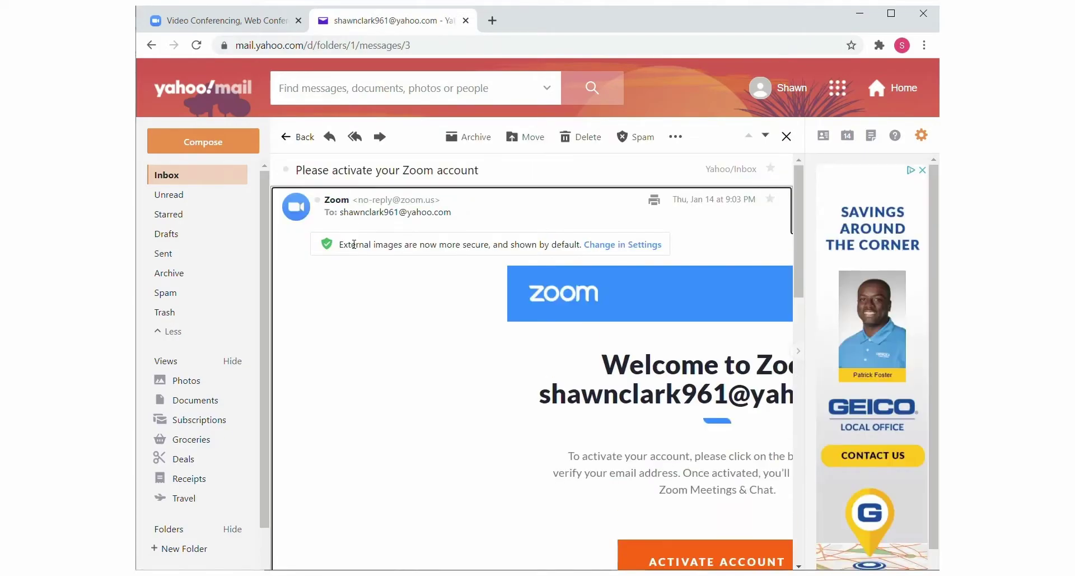
scroll(764, 429, down, 2)
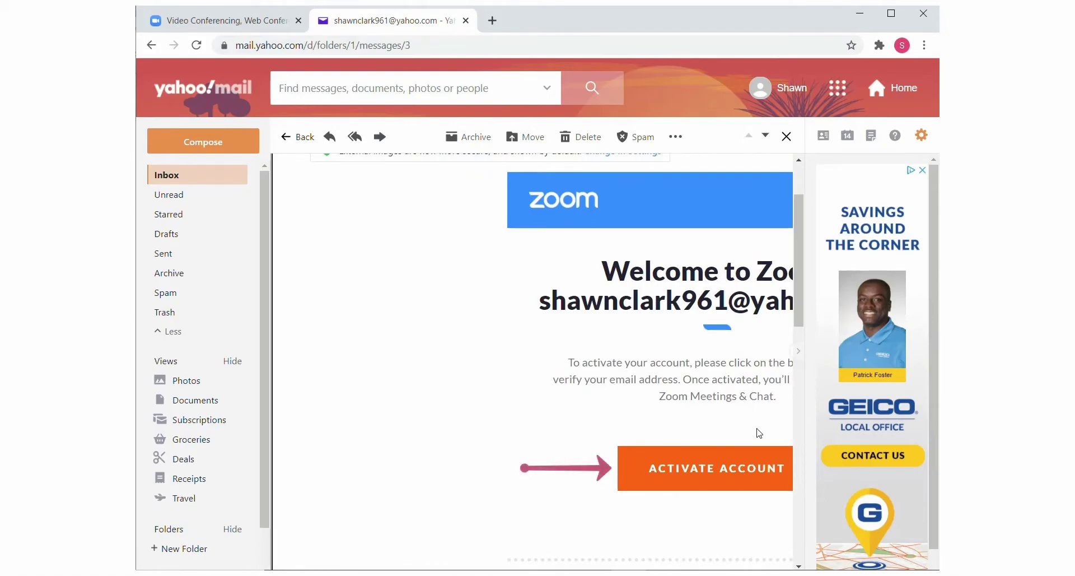
click(738, 476)
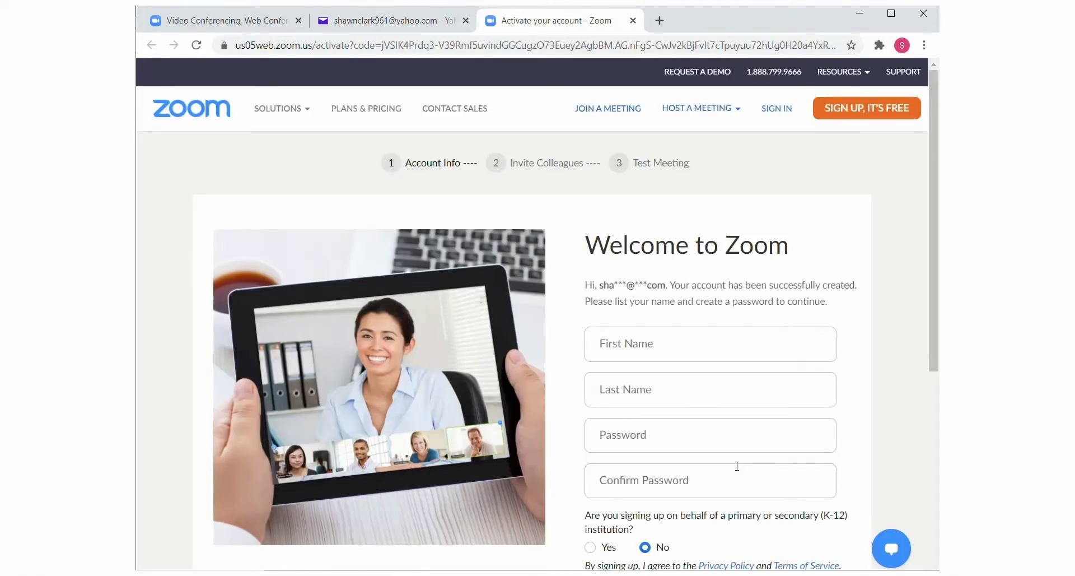
Fill in the first name field on Zoom's Welcome form.
scroll(735, 468, down, 1)
click(641, 263)
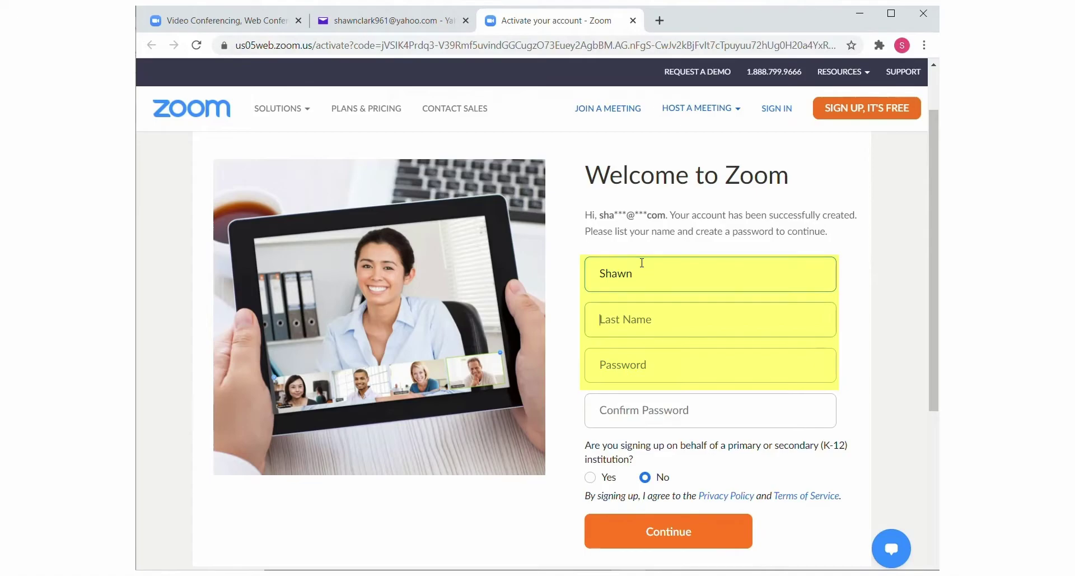
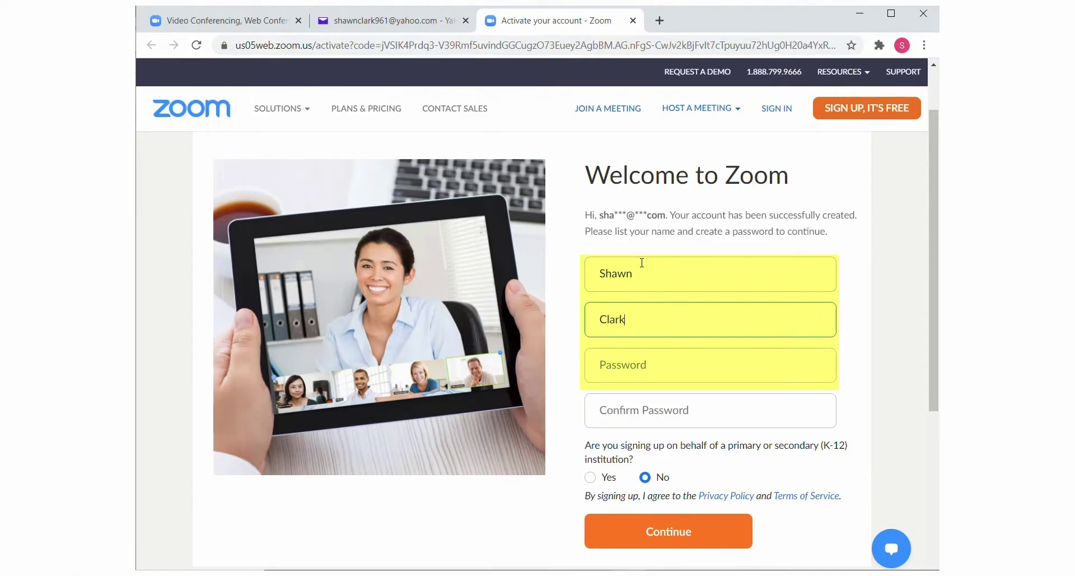
key(Tab)
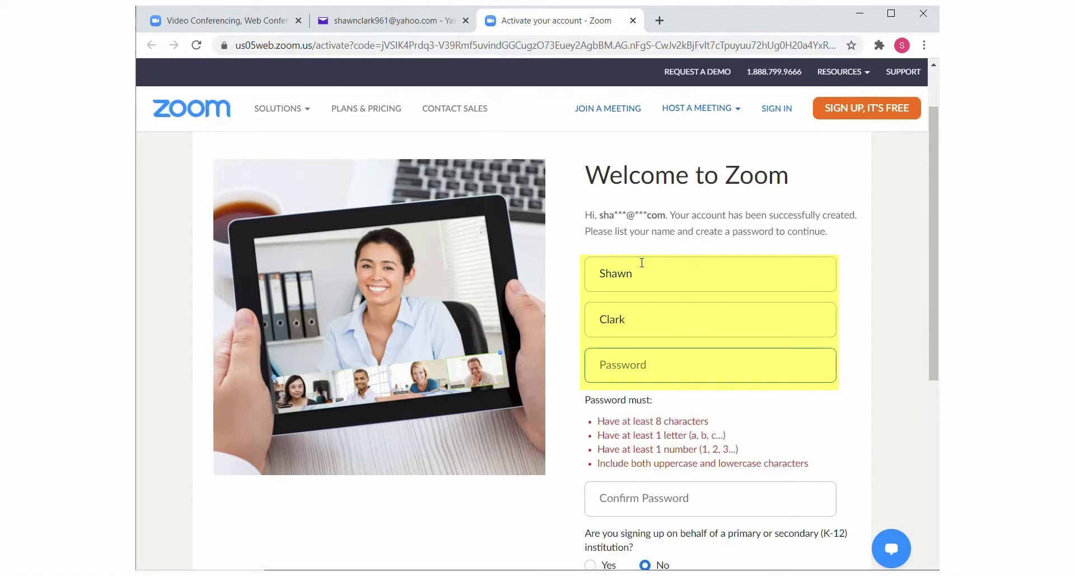
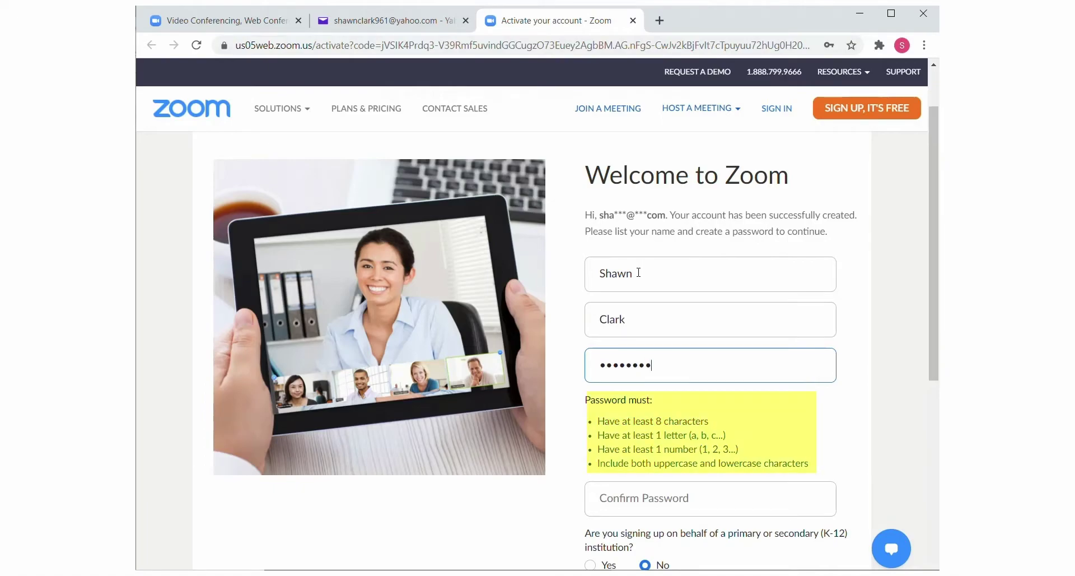
Enter the new account password and its matching confirmation, leaving K-12 on No.
key(Tab)
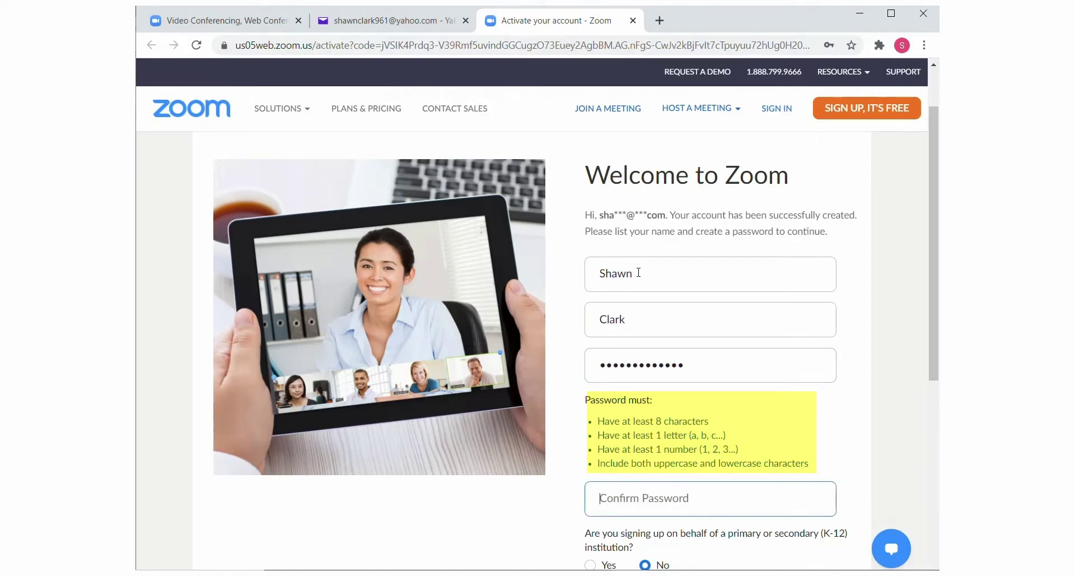
scroll(708, 386, down, 2)
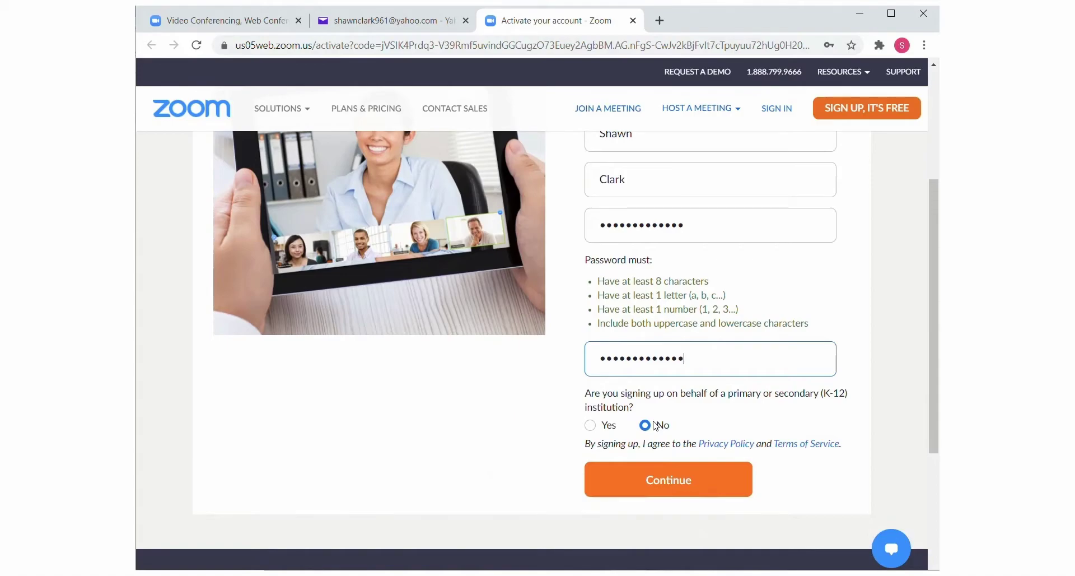
Submit the account details and choose Never in Chrome's save-password prompt.
click(672, 480)
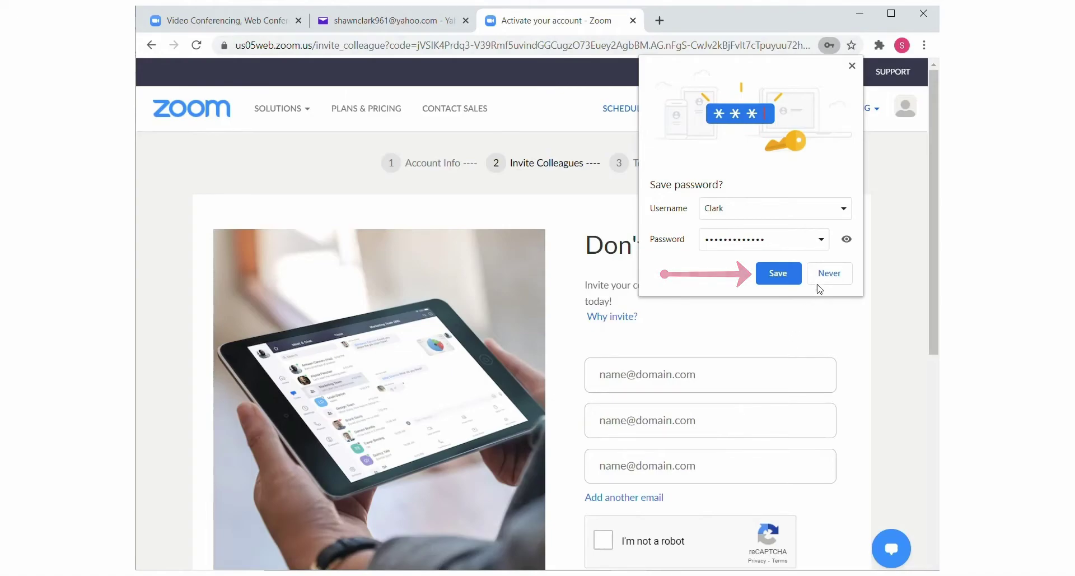
click(830, 275)
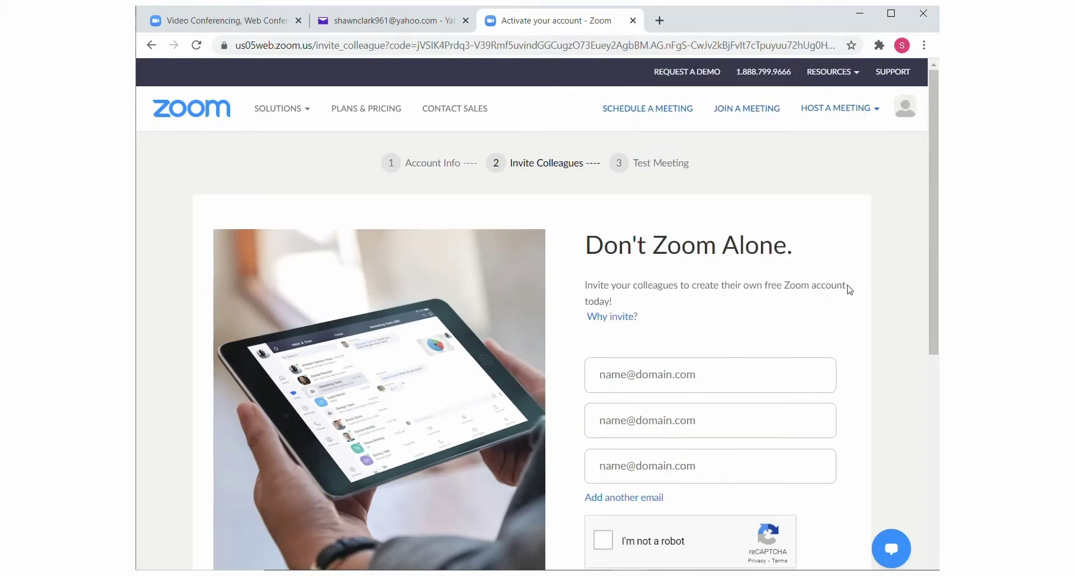
scroll(850, 295, down, 1)
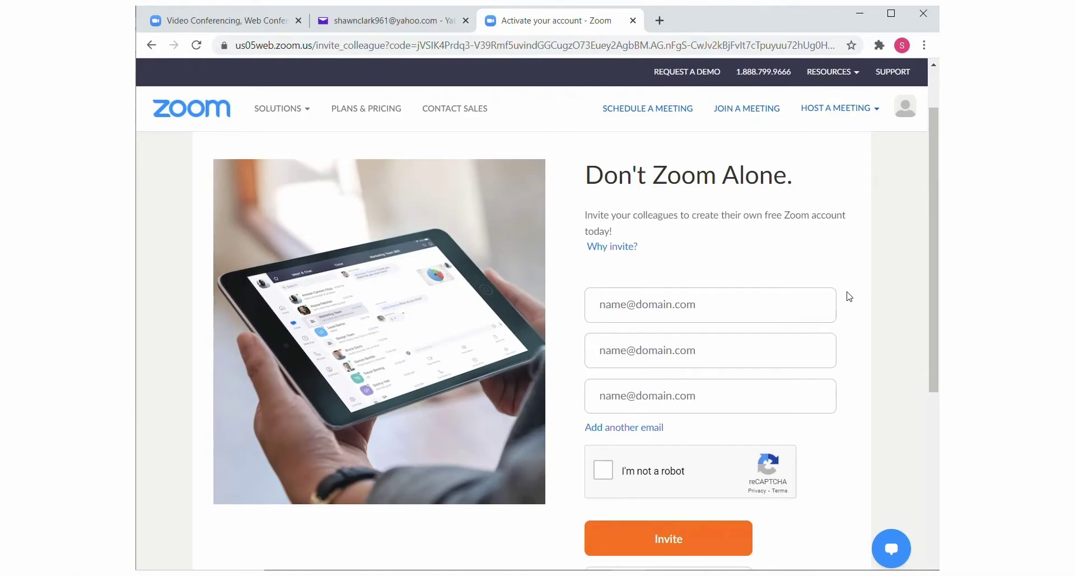
scroll(849, 296, down, 1)
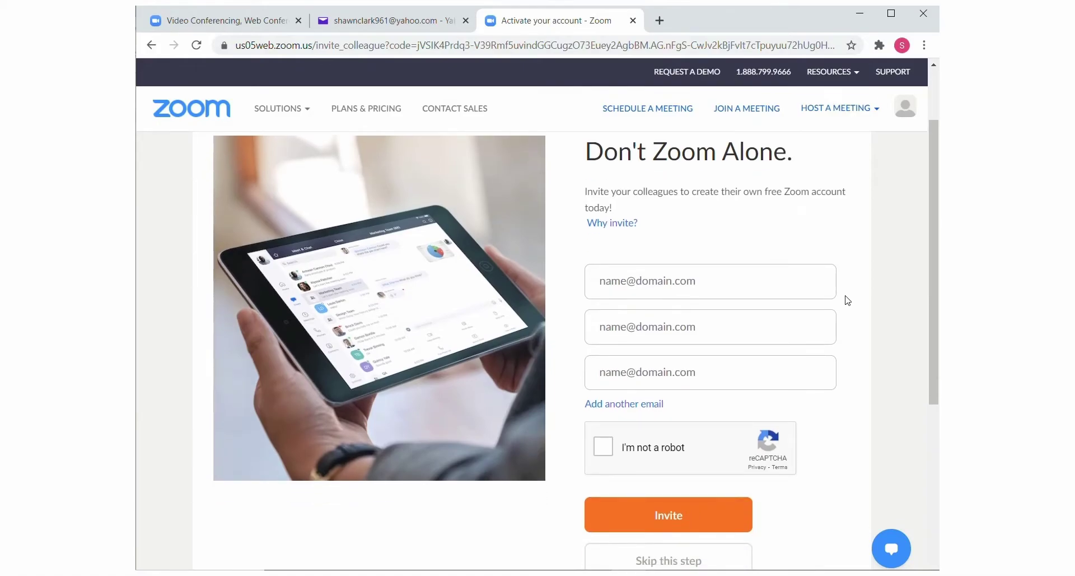
Tick 'I'm not a robot' and select the four crosswalk squares.
click(603, 446)
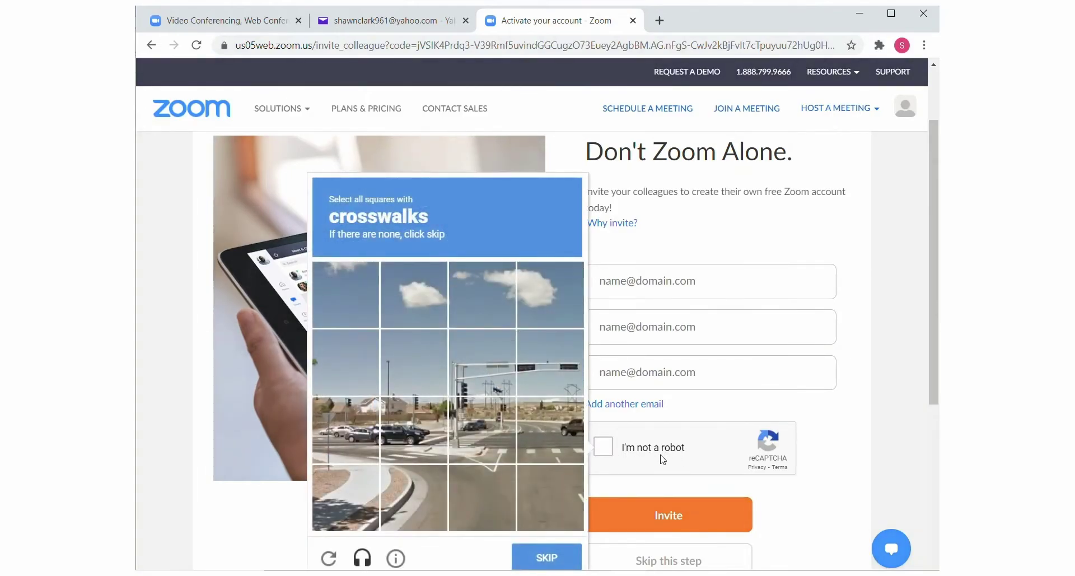
click(357, 443)
click(407, 443)
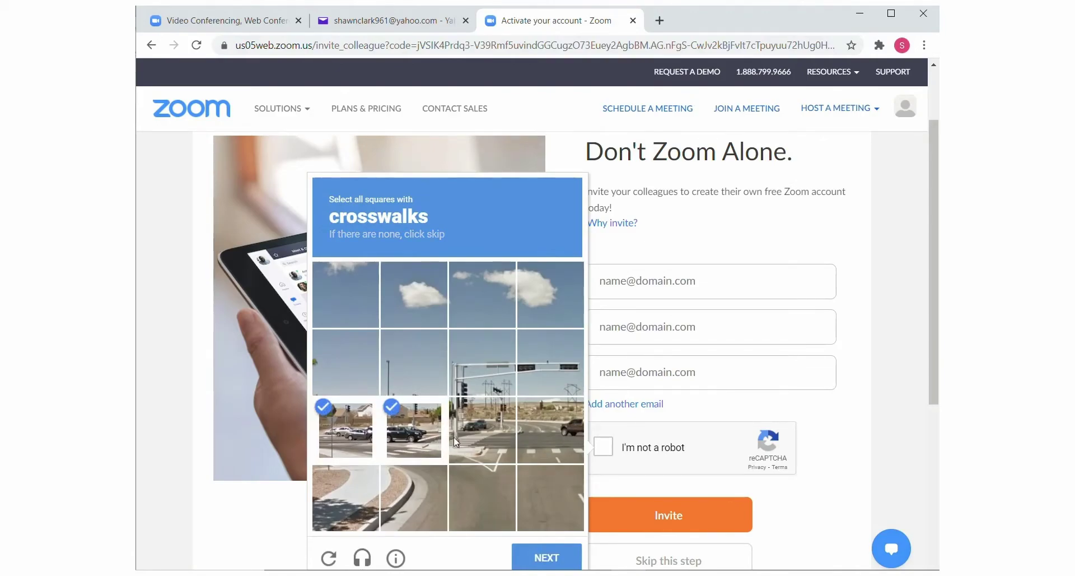
click(471, 434)
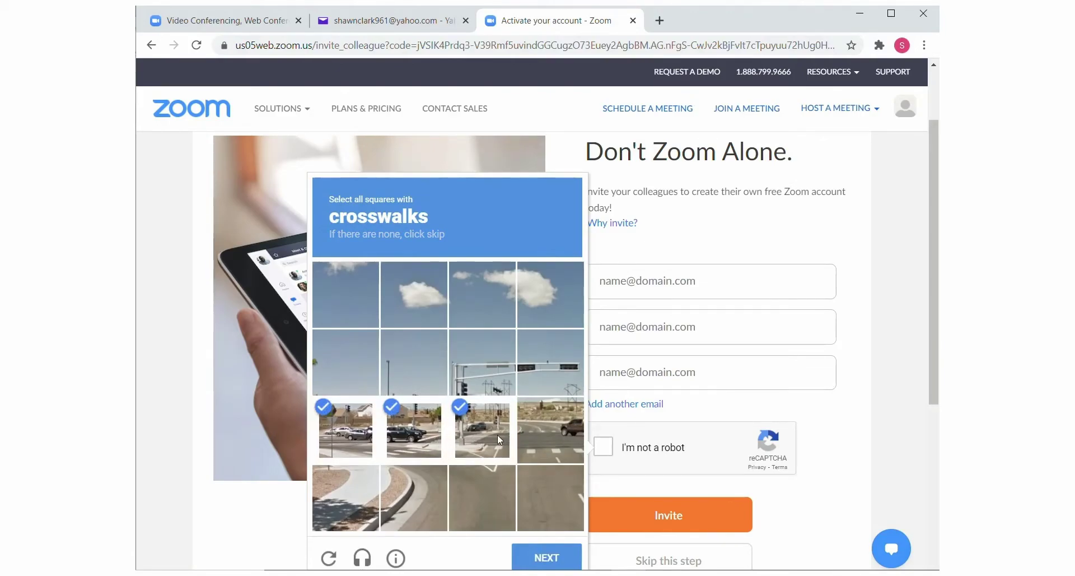
click(551, 430)
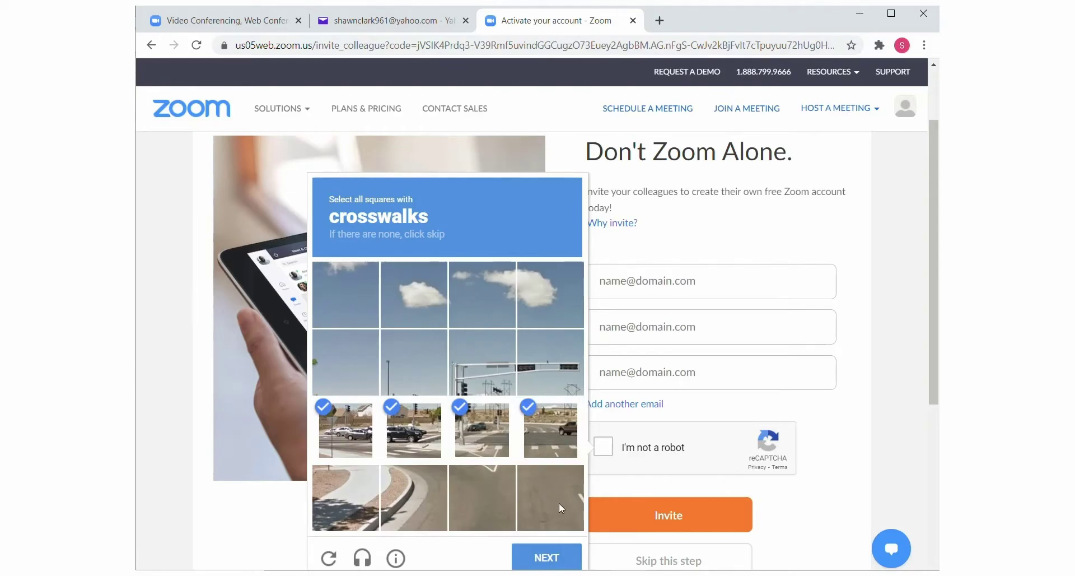
click(543, 557)
Select the six traffic light squares and verify the reCAPTCHA.
scroll(524, 445, down, 2)
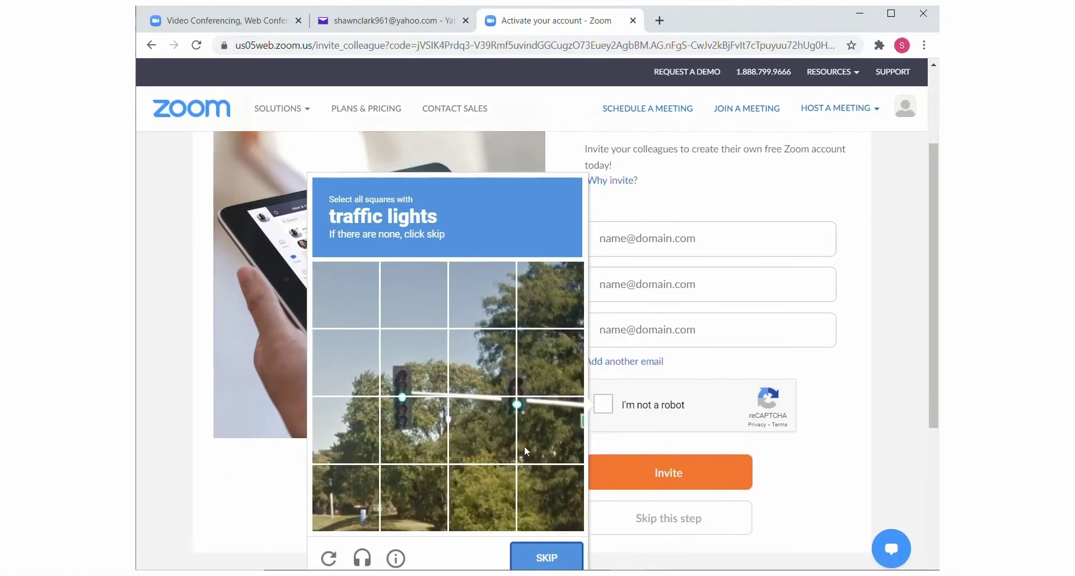
click(408, 354)
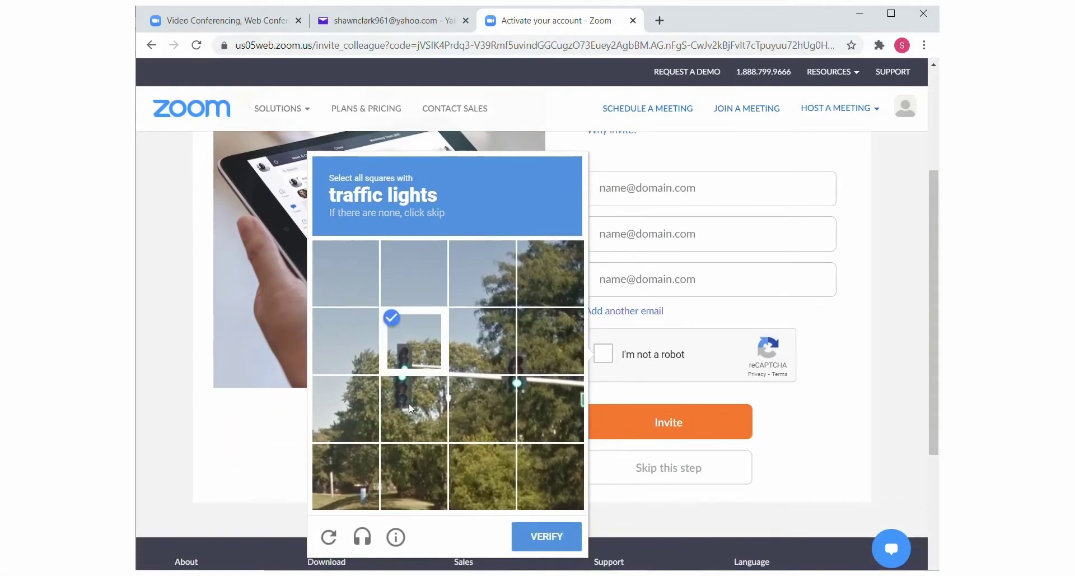
click(409, 403)
click(504, 353)
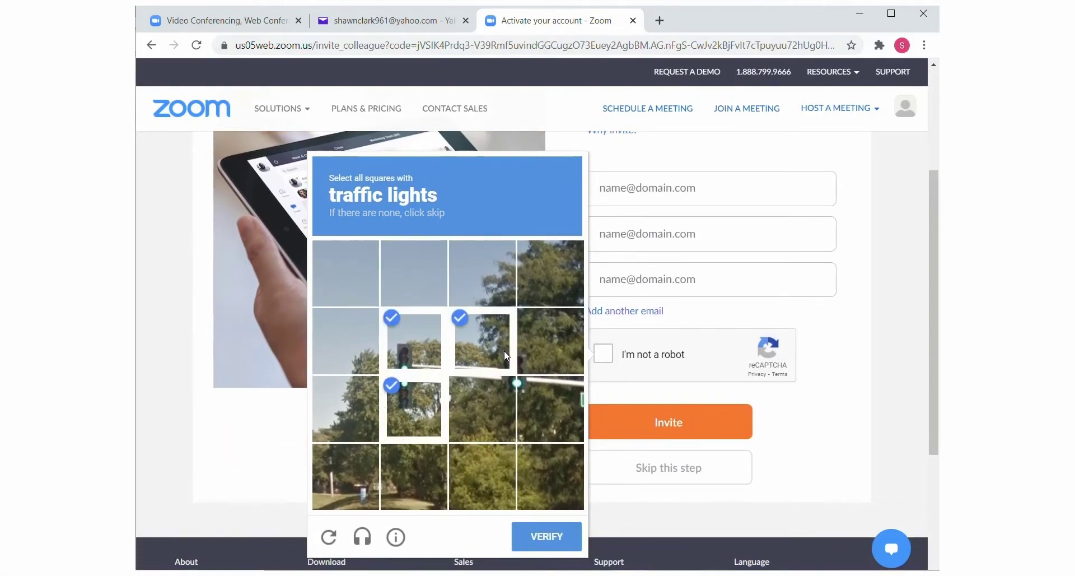
click(539, 353)
click(536, 395)
click(486, 412)
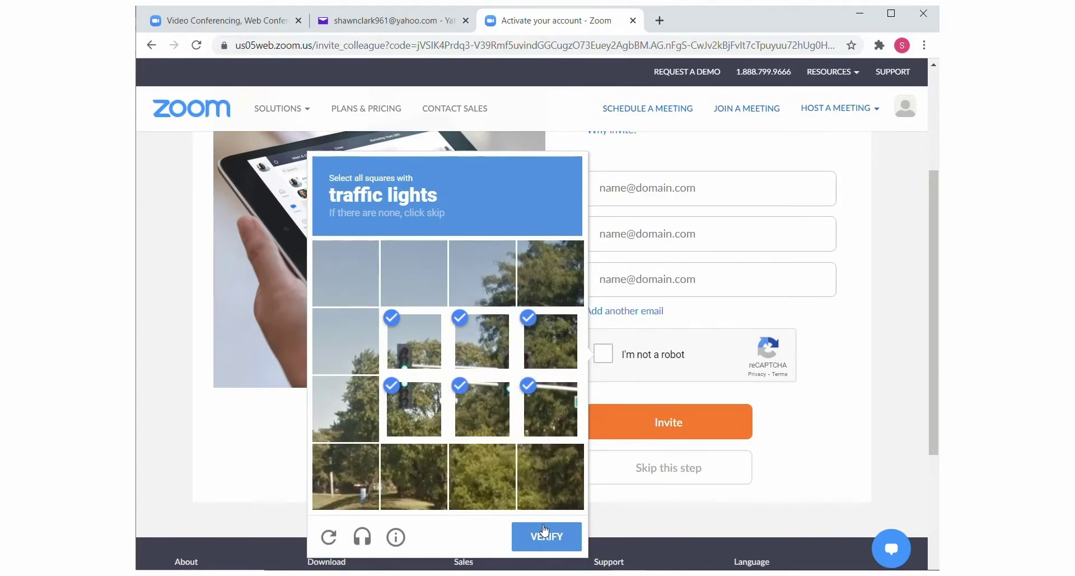
click(544, 532)
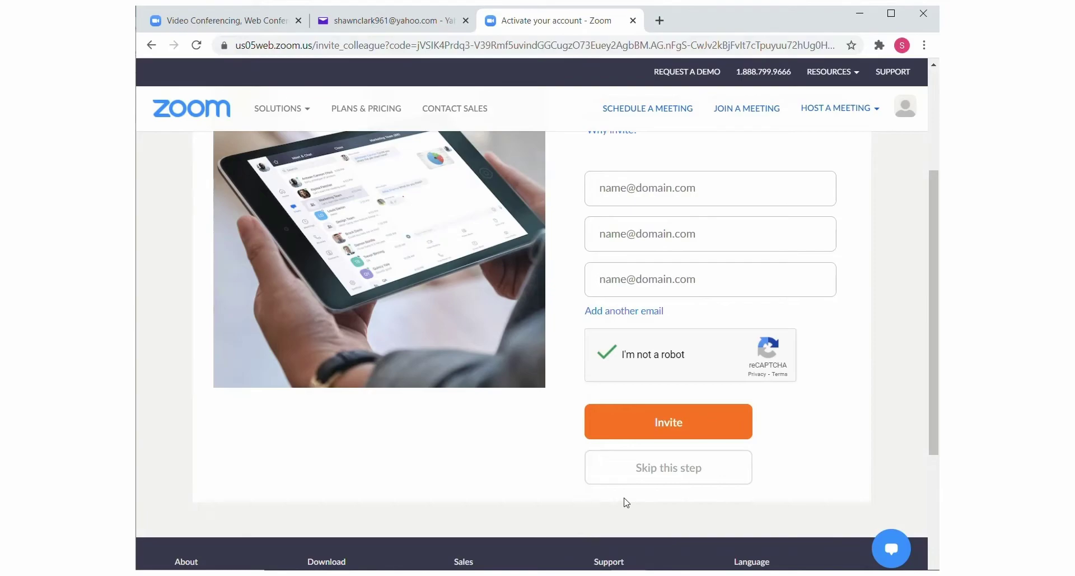
Skip inviting colleagues and open the personal meeting URL link.
click(661, 473)
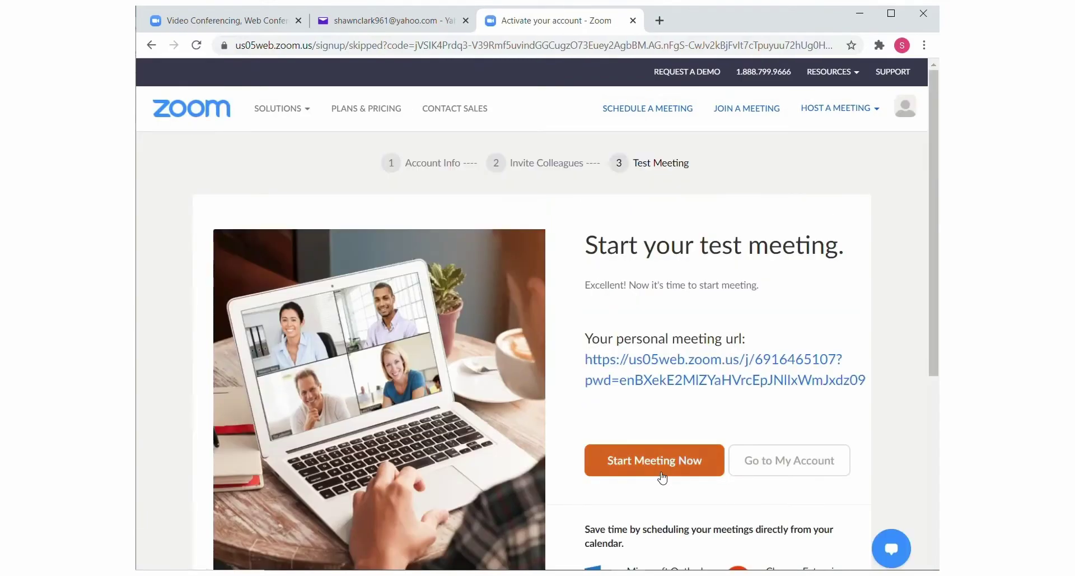
drag(931, 336, 936, 393)
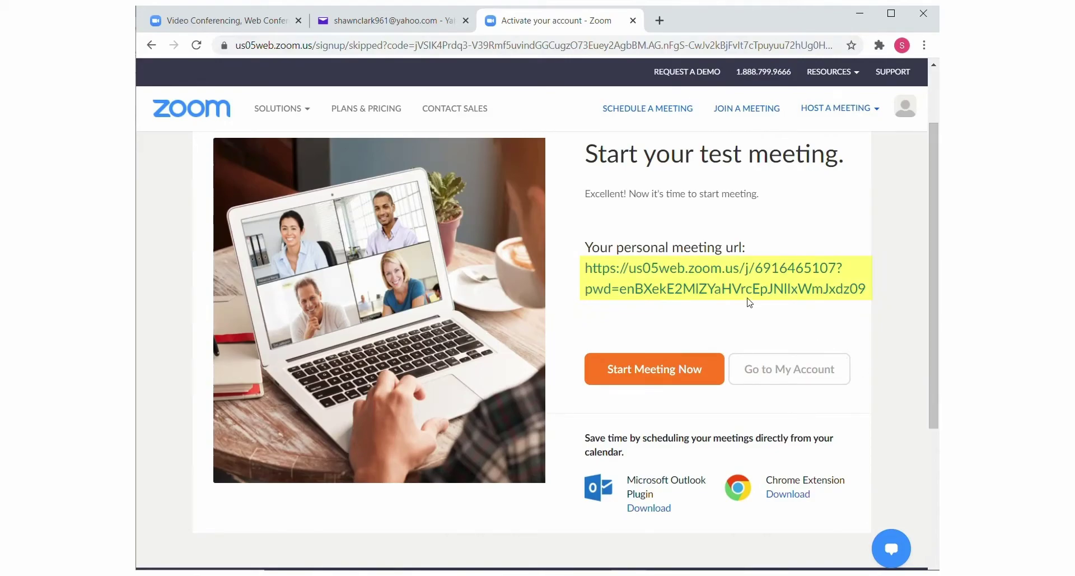
click(722, 289)
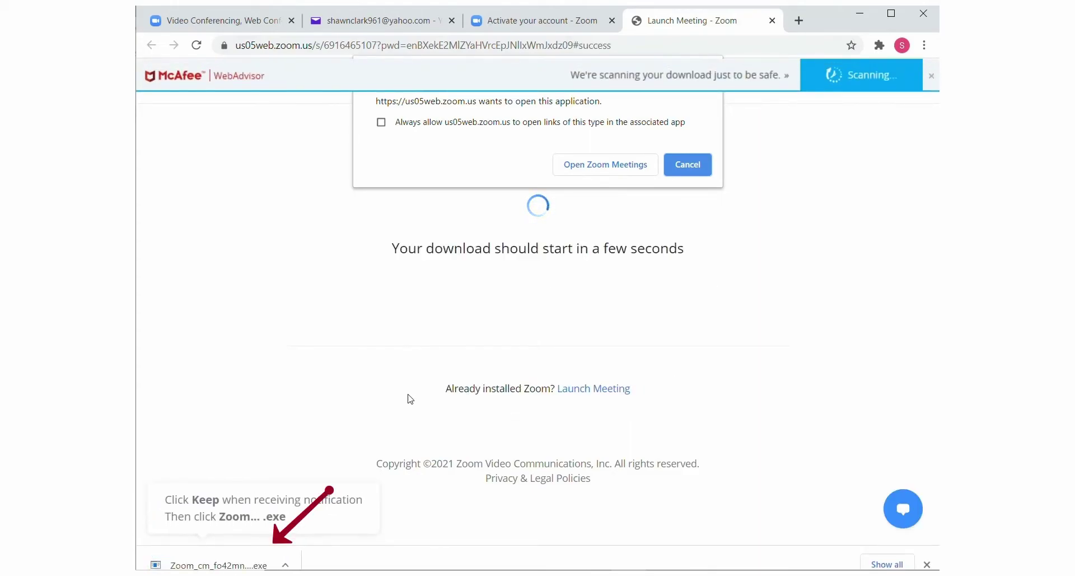
Run the downloaded Zoom installer, join with computer audio, and move the meeting window into view.
click(228, 564)
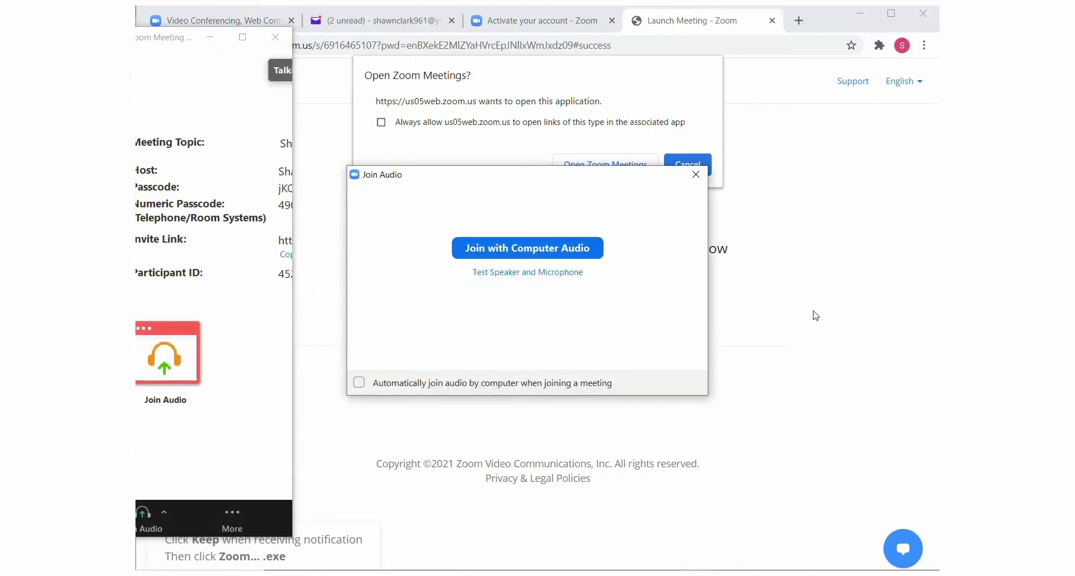
click(559, 249)
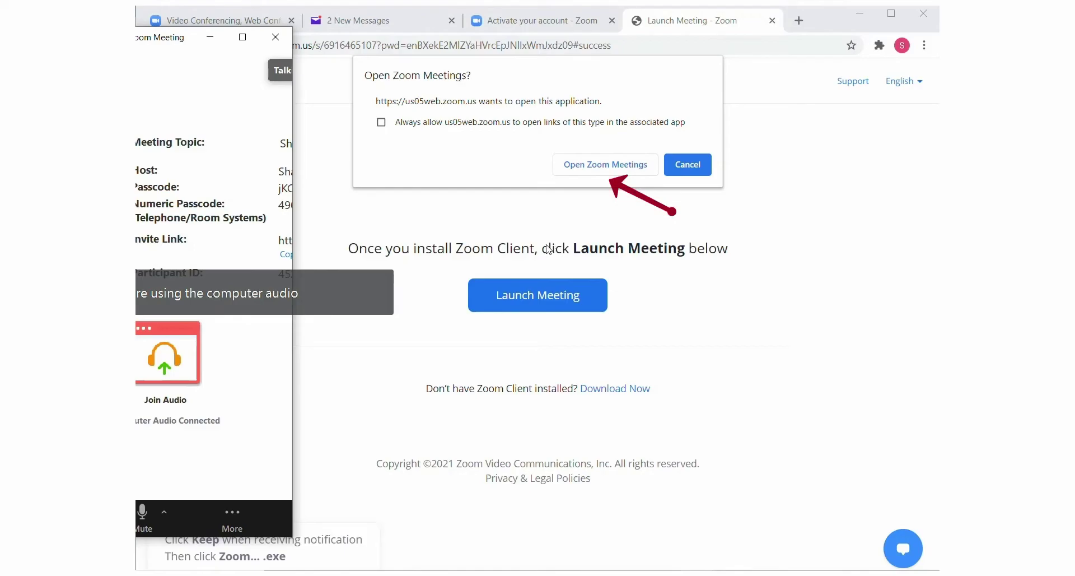
click(590, 167)
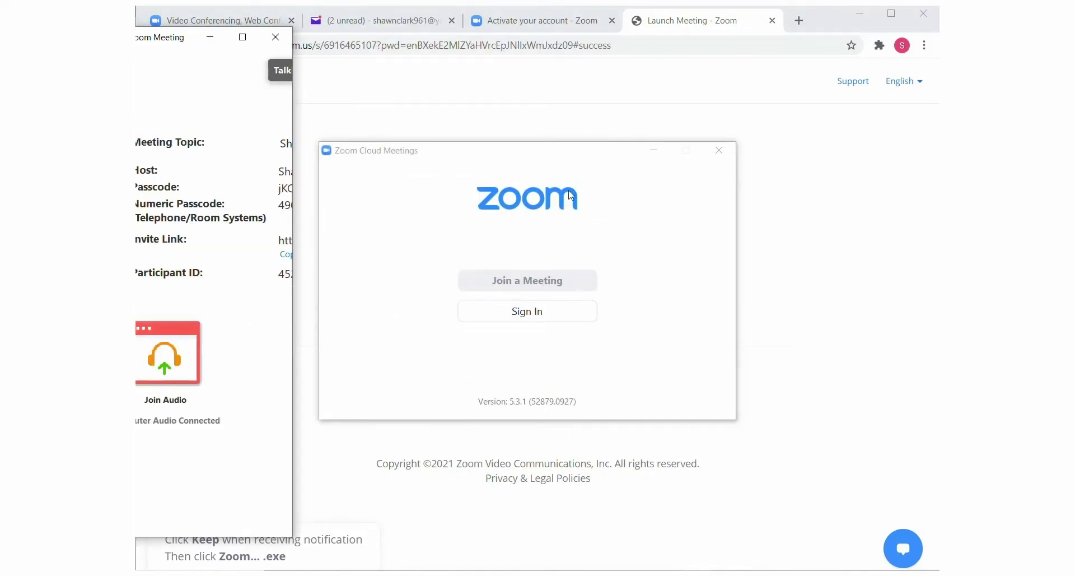
mouse_move(253, 95)
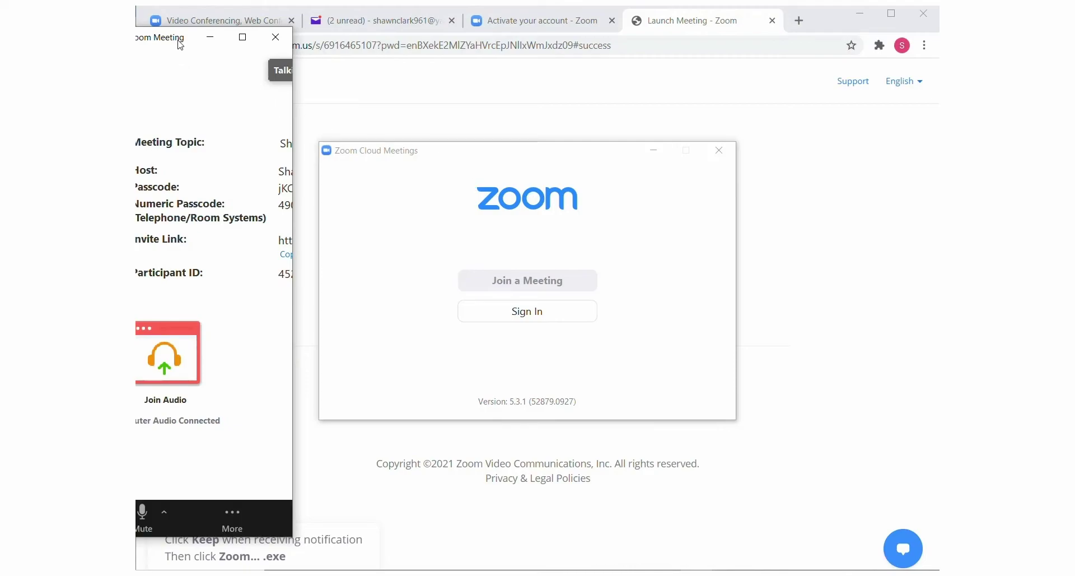
drag(186, 45, 207, 22)
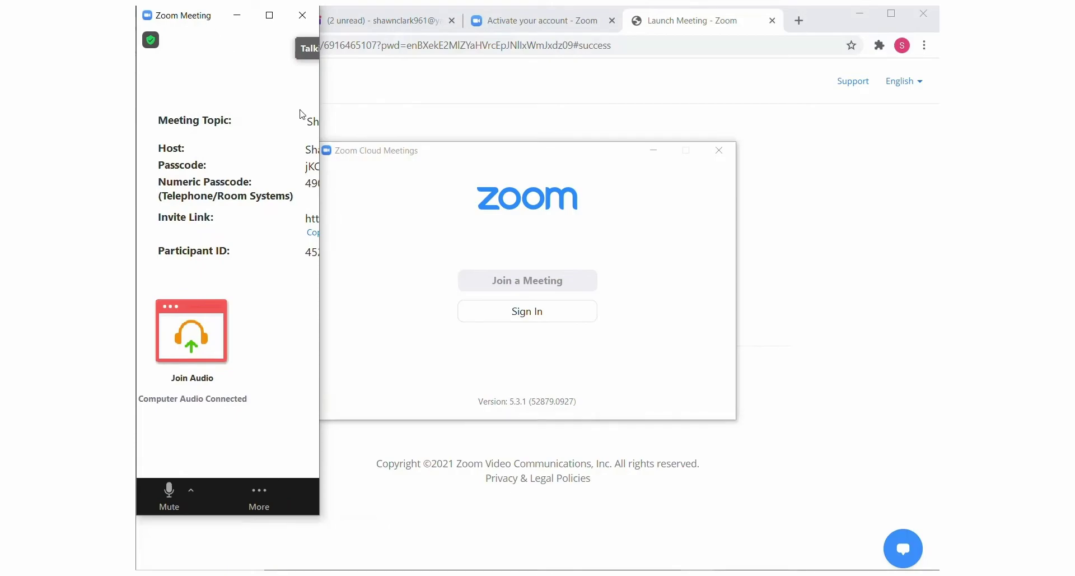
Enlarge the Zoom meeting window, then end the test meeting for all participants.
drag(320, 129, 936, 175)
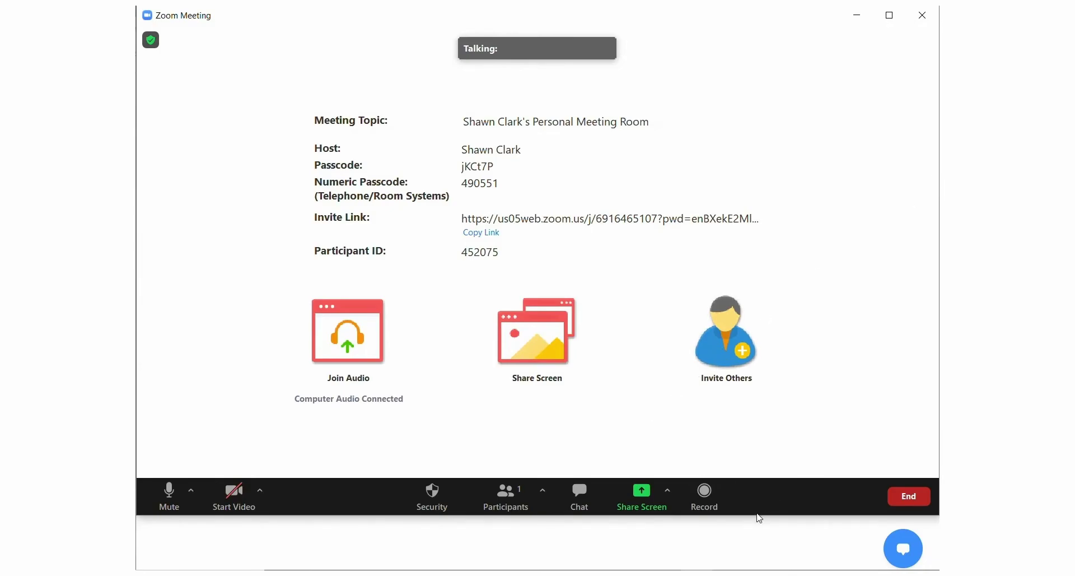
drag(756, 515, 741, 569)
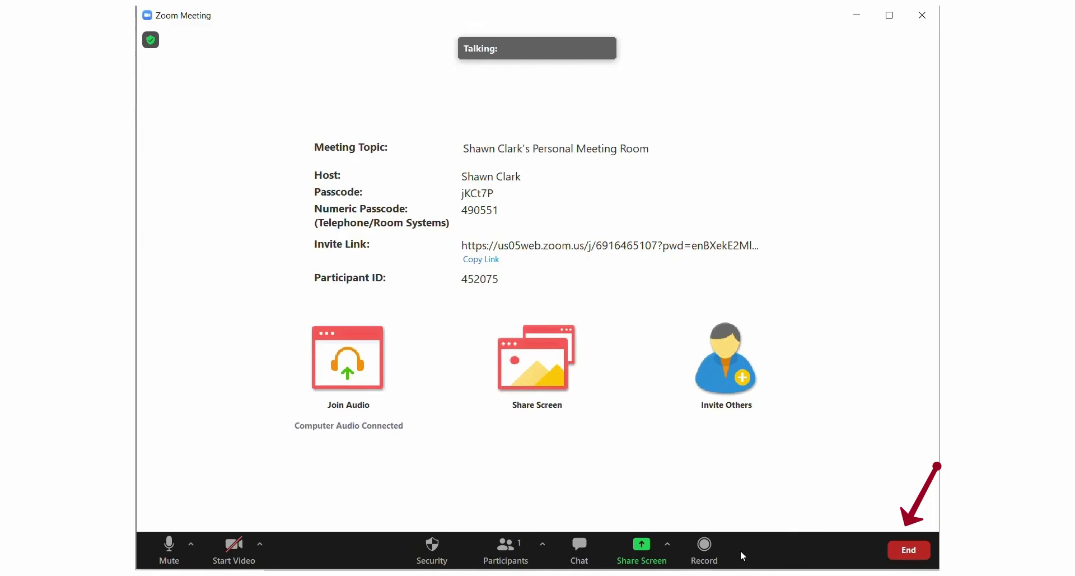
click(908, 550)
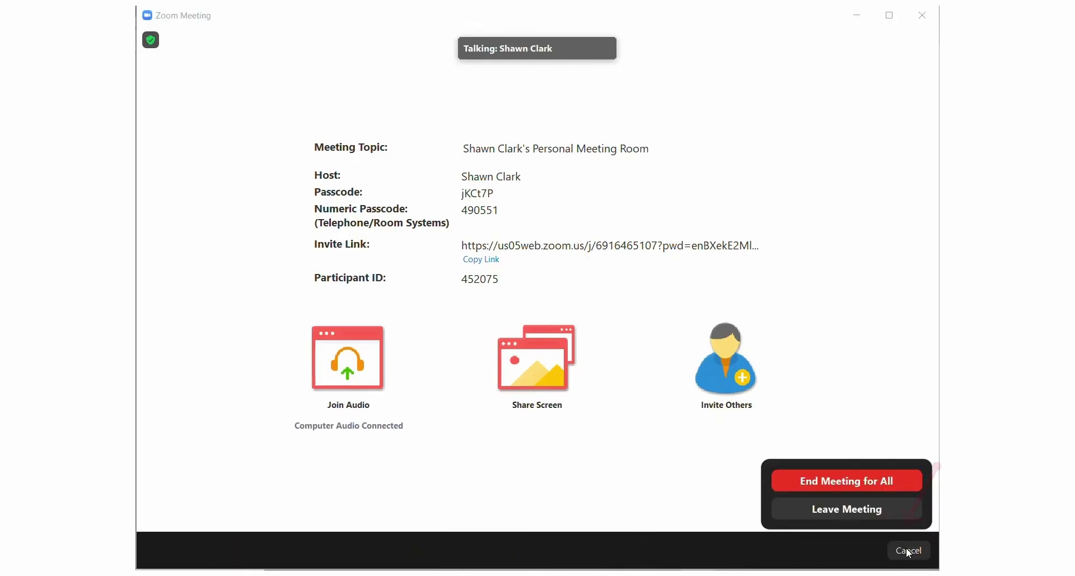
click(864, 480)
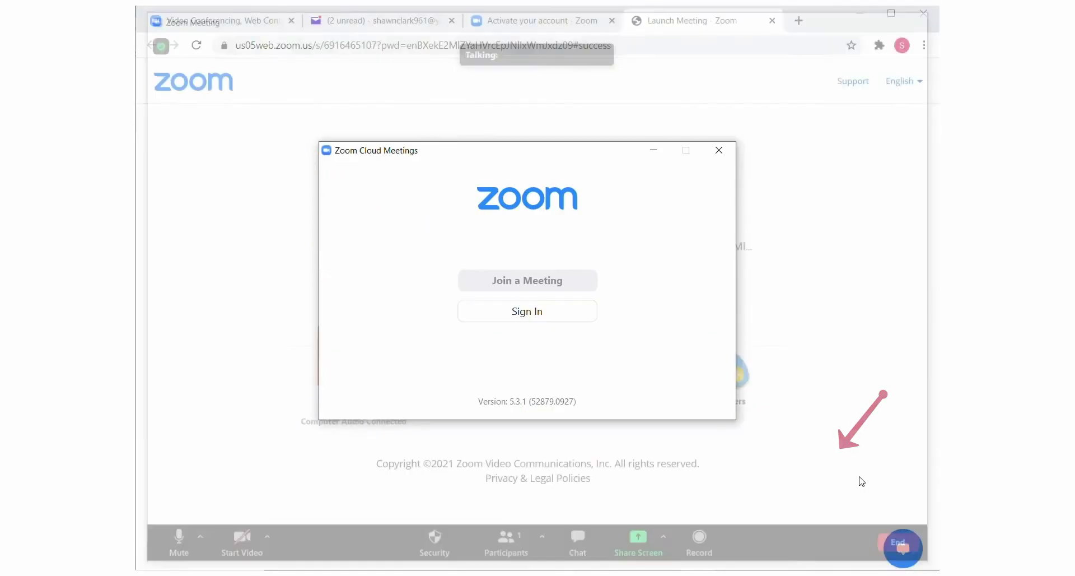